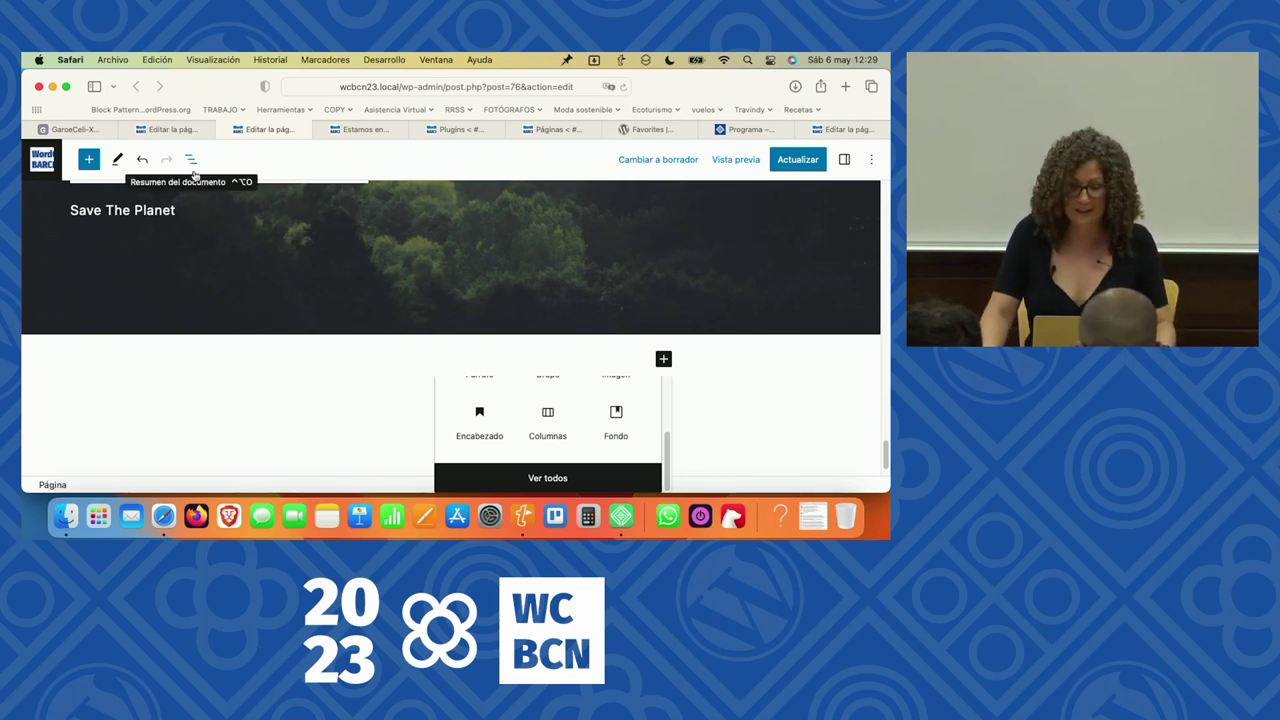
Insert an Iconos sociales block below the Save The Planet cover and show the document's list view.
scroll(620, 410, up, 3)
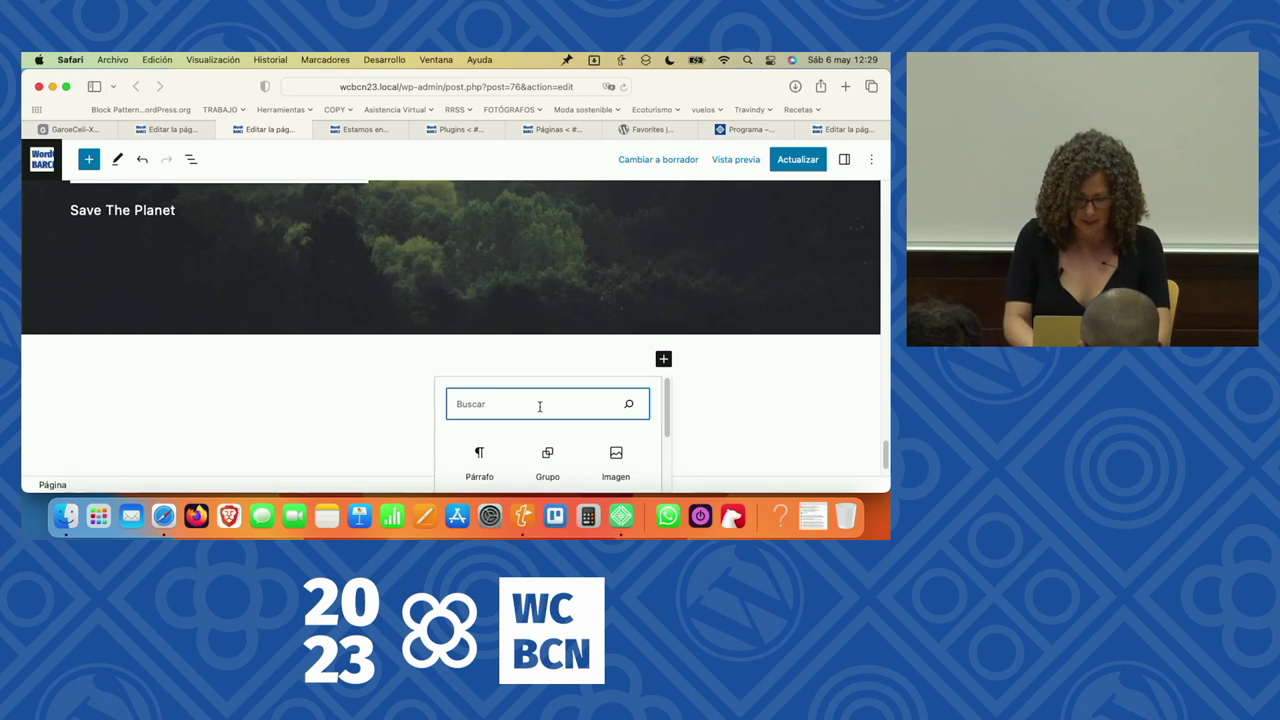
text(ICO)
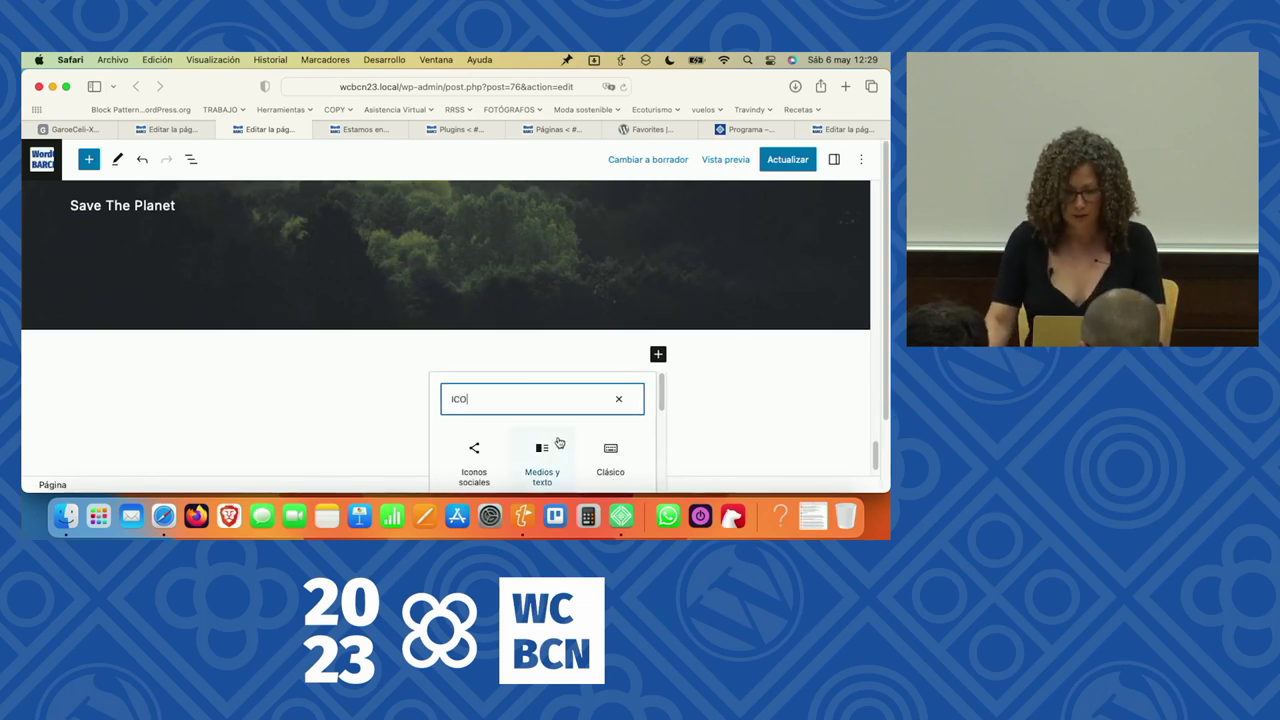
click(472, 460)
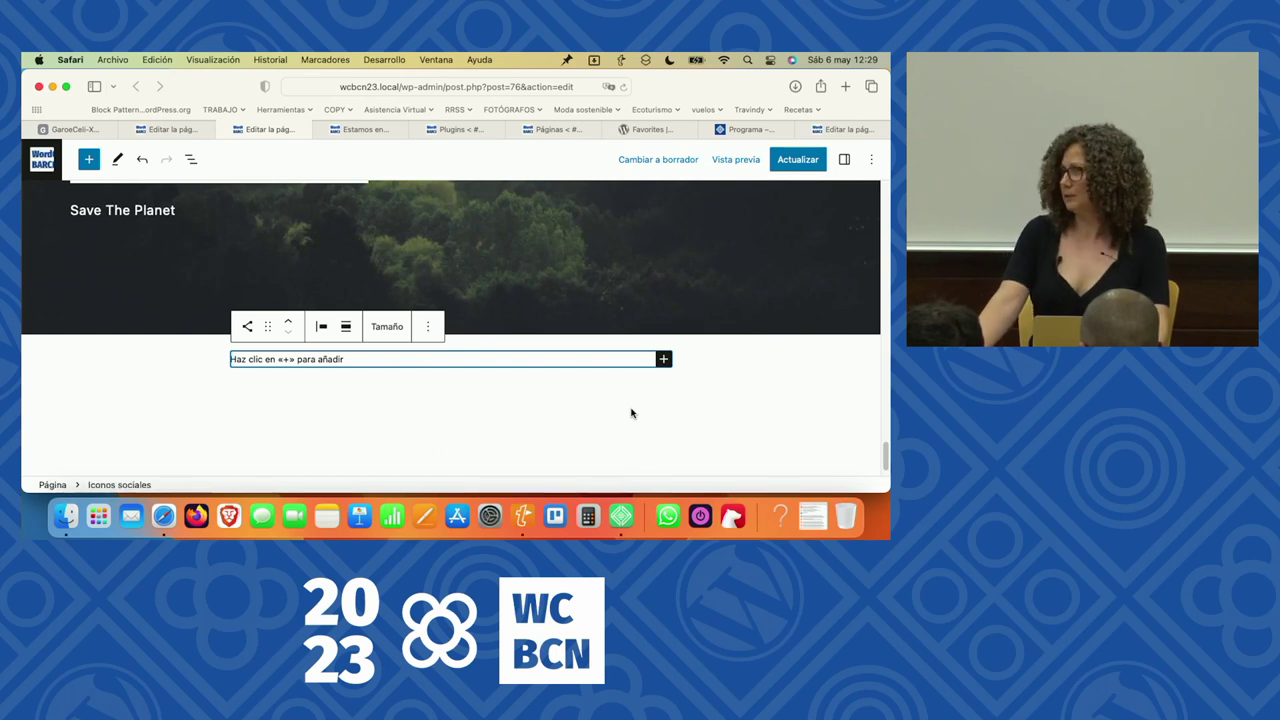
click(191, 159)
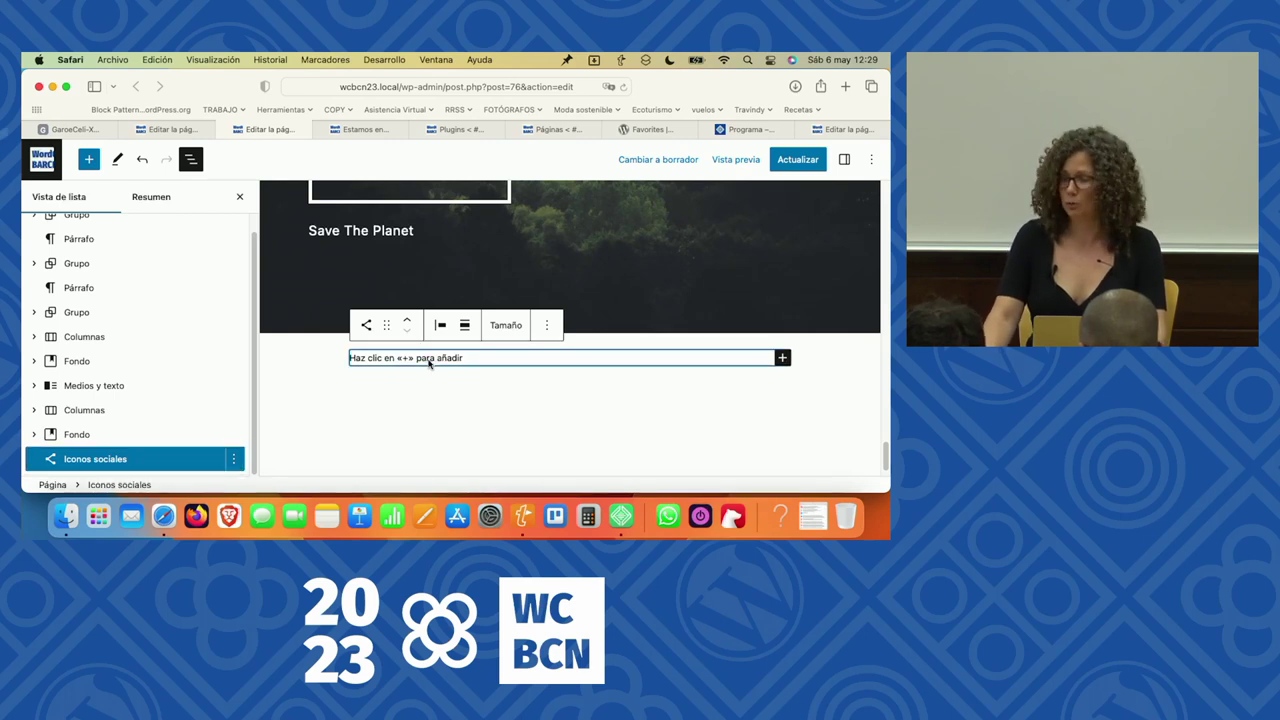
Add an Instagram icon to the social icons block.
click(781, 358)
text(IG)
key(BackSpace)
text(NS)
click(704, 452)
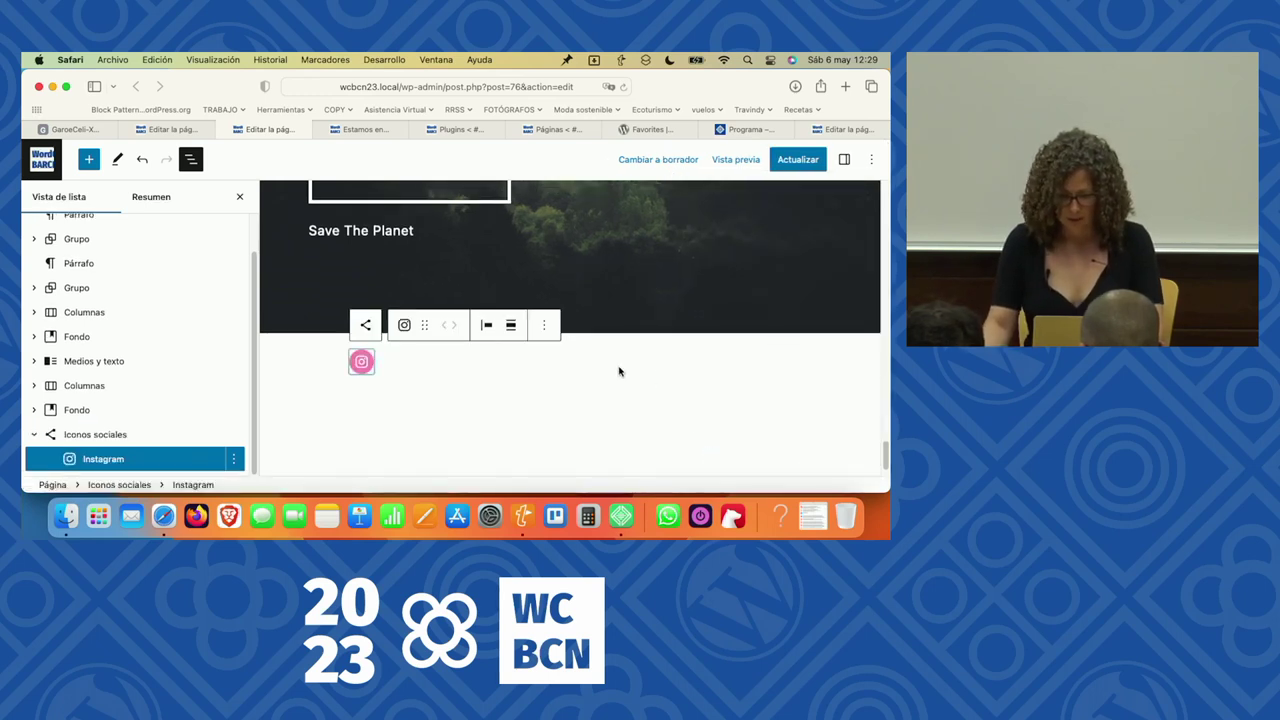
Add Twitter and WordPress icons to the social icons block after the Instagram icon.
click(444, 363)
click(781, 372)
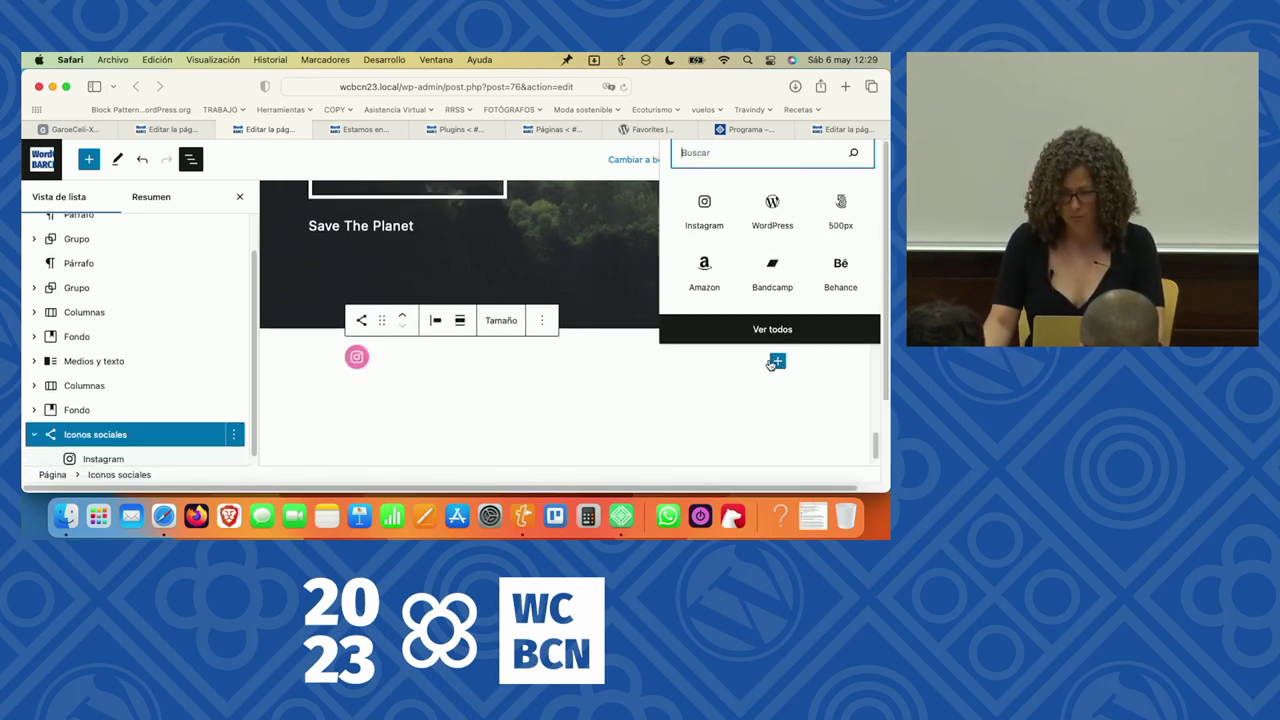
text(TW)
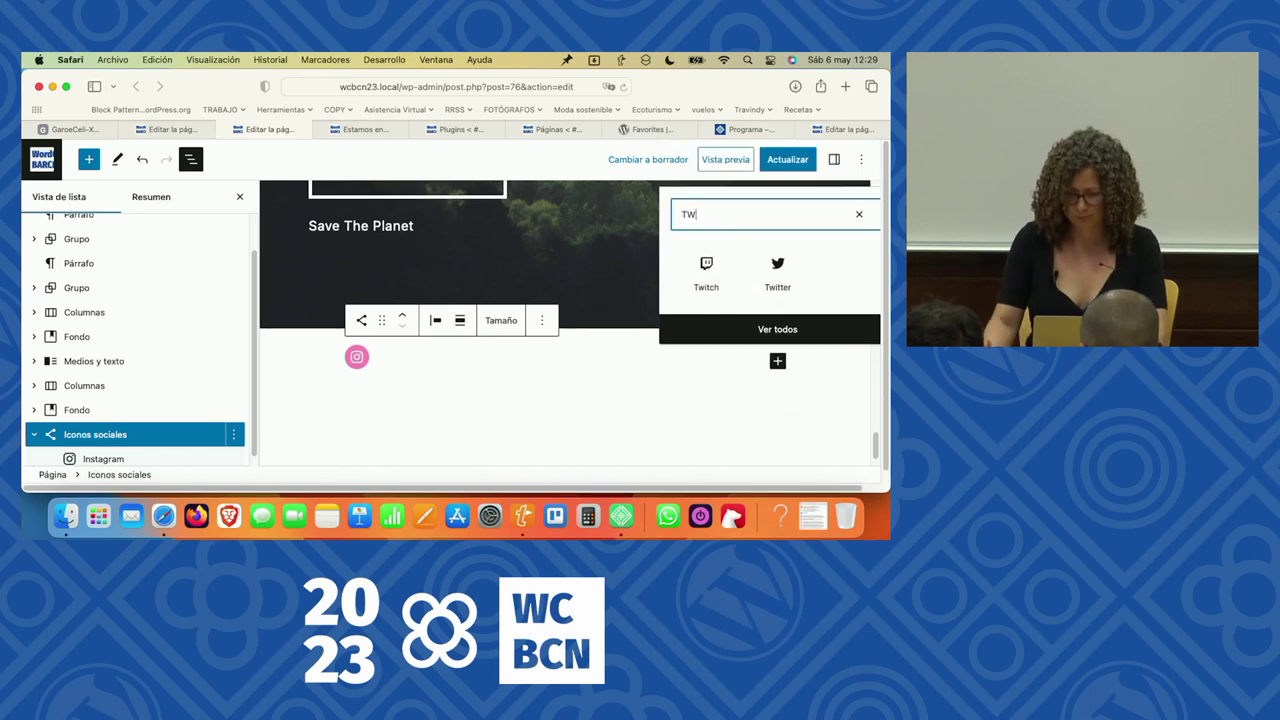
click(777, 278)
click(781, 364)
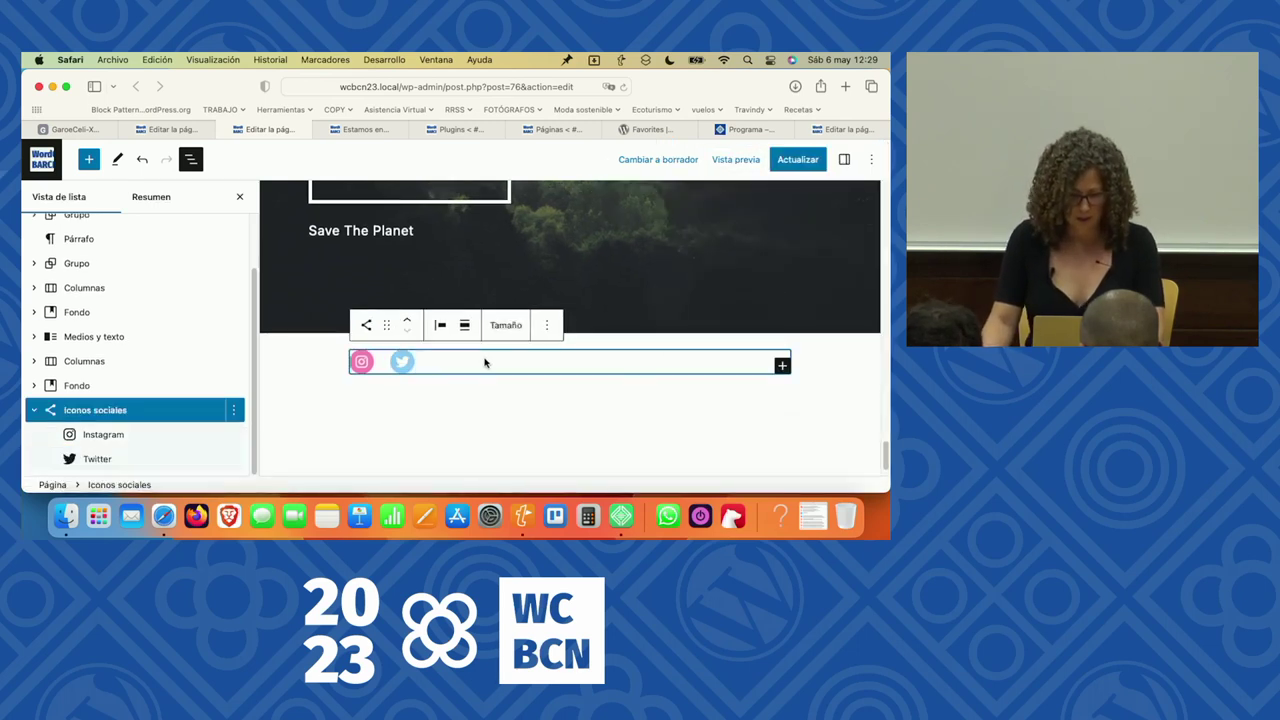
click(783, 365)
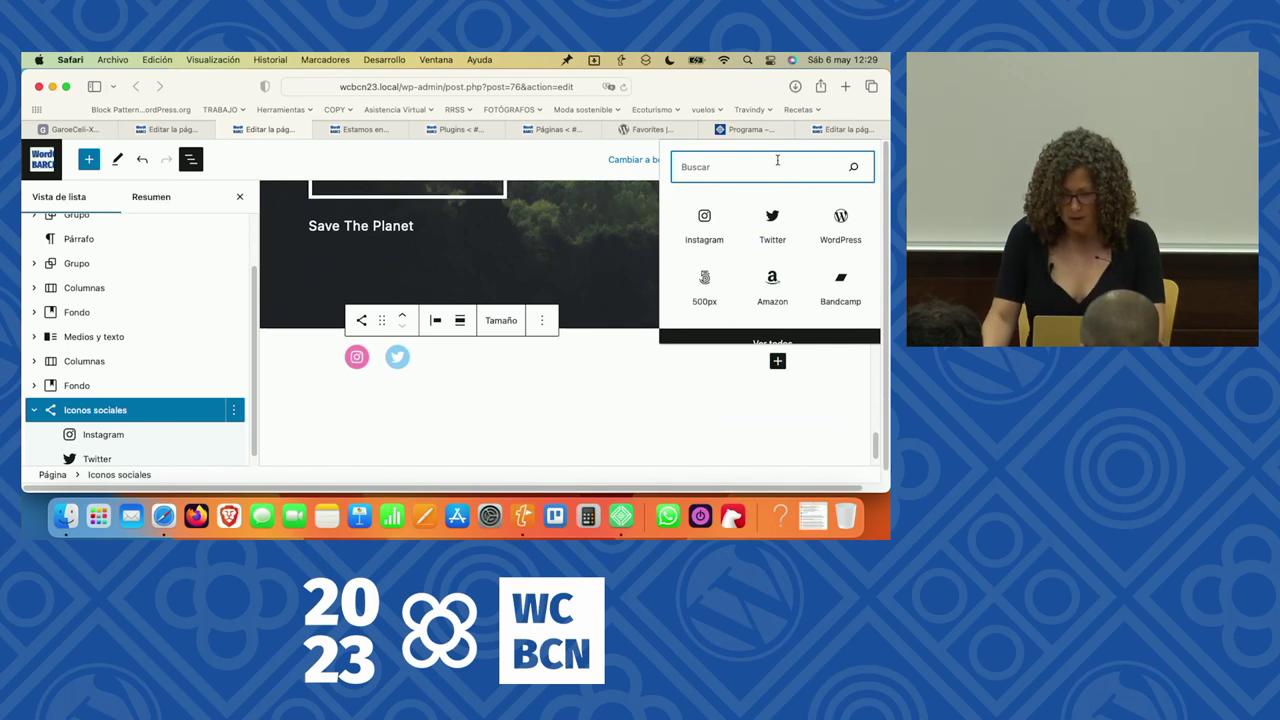
click(841, 218)
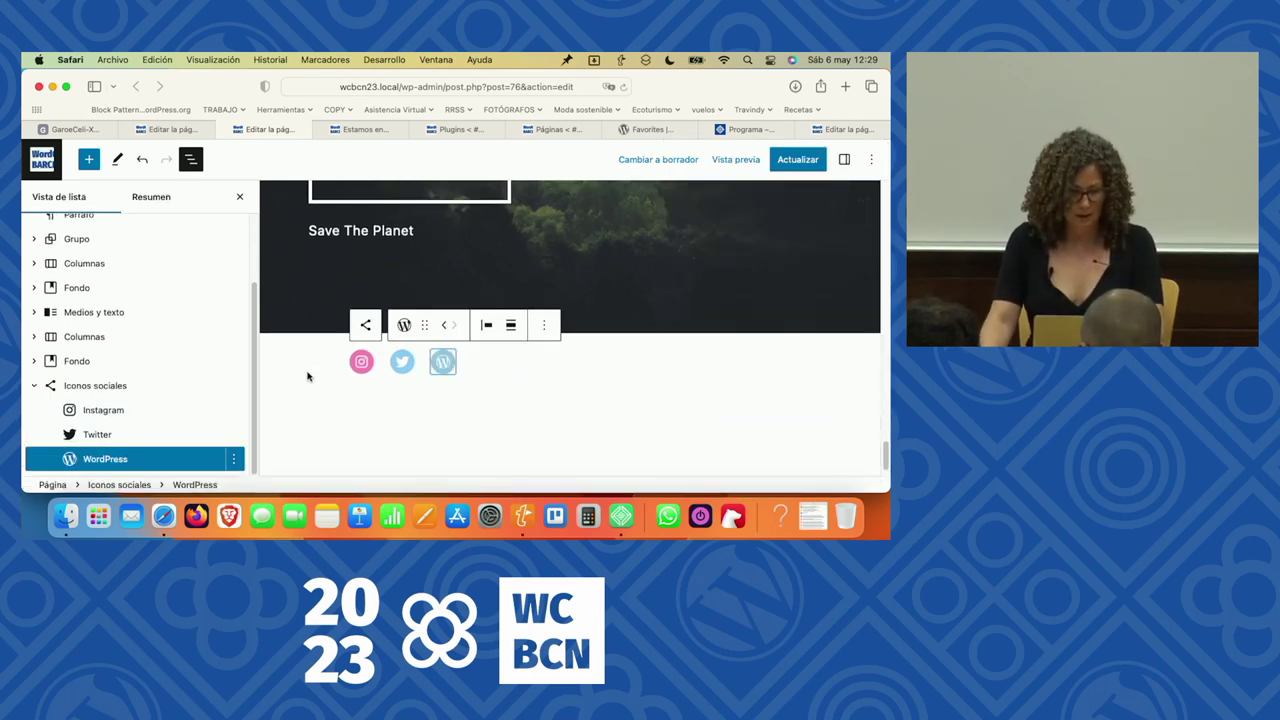
Set the link address of the Instagram, Twitter and WordPress icons to the placeholder "#".
click(364, 364)
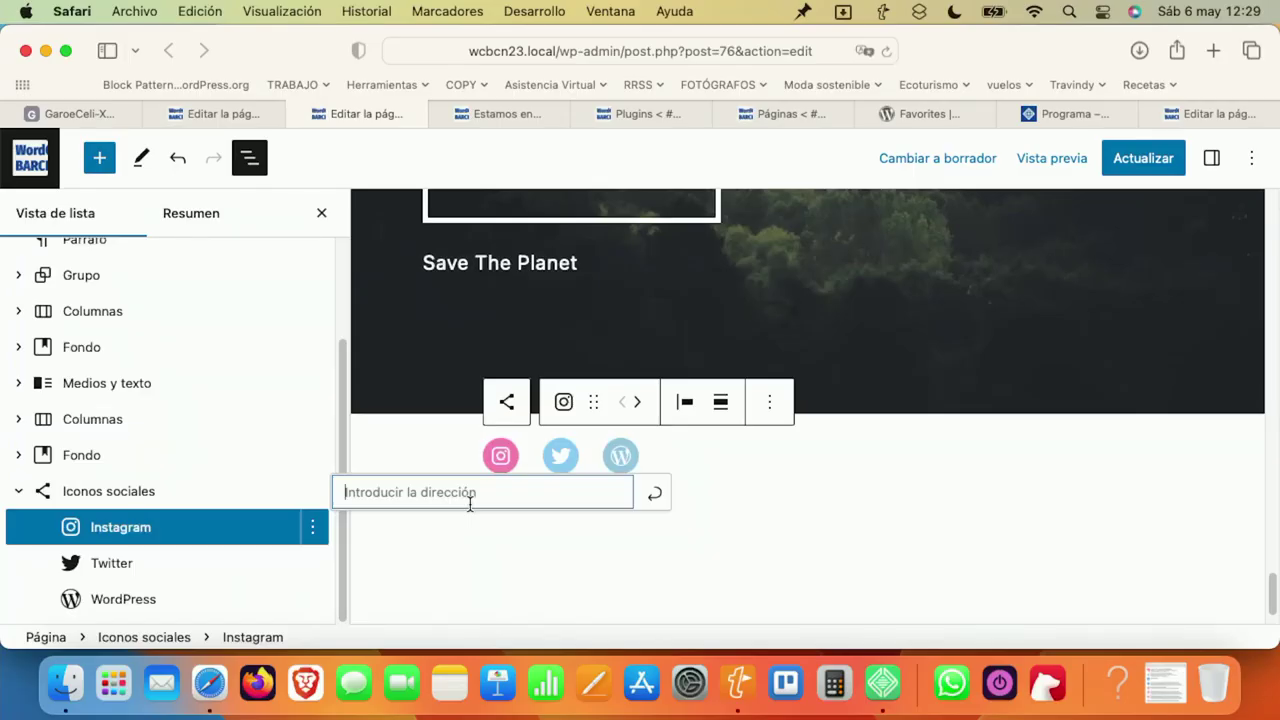
text(#)
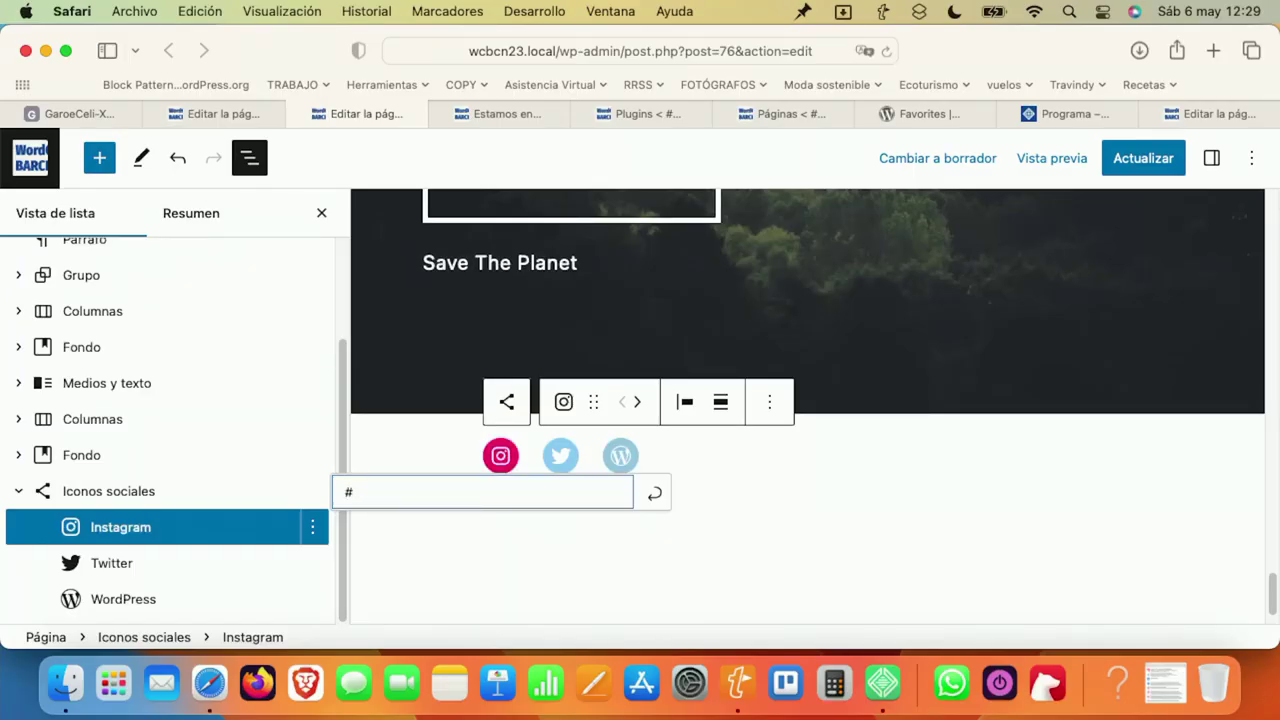
click(559, 462)
text(#)
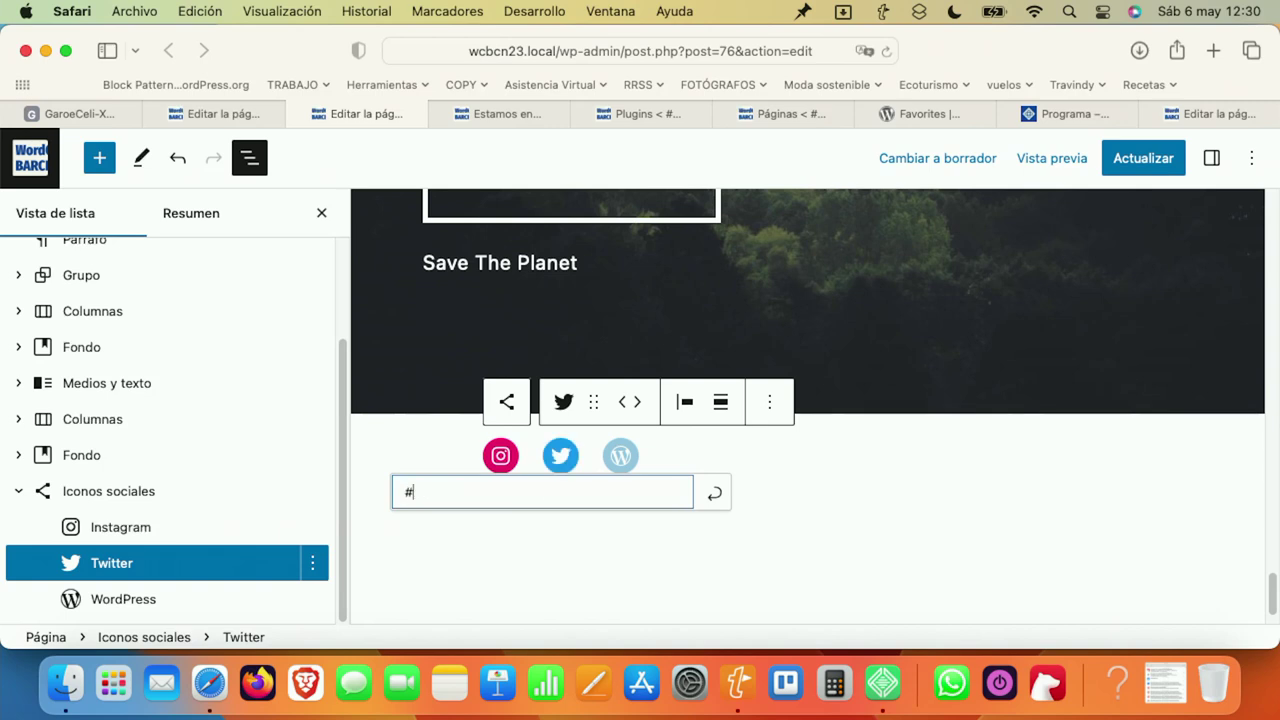
click(617, 466)
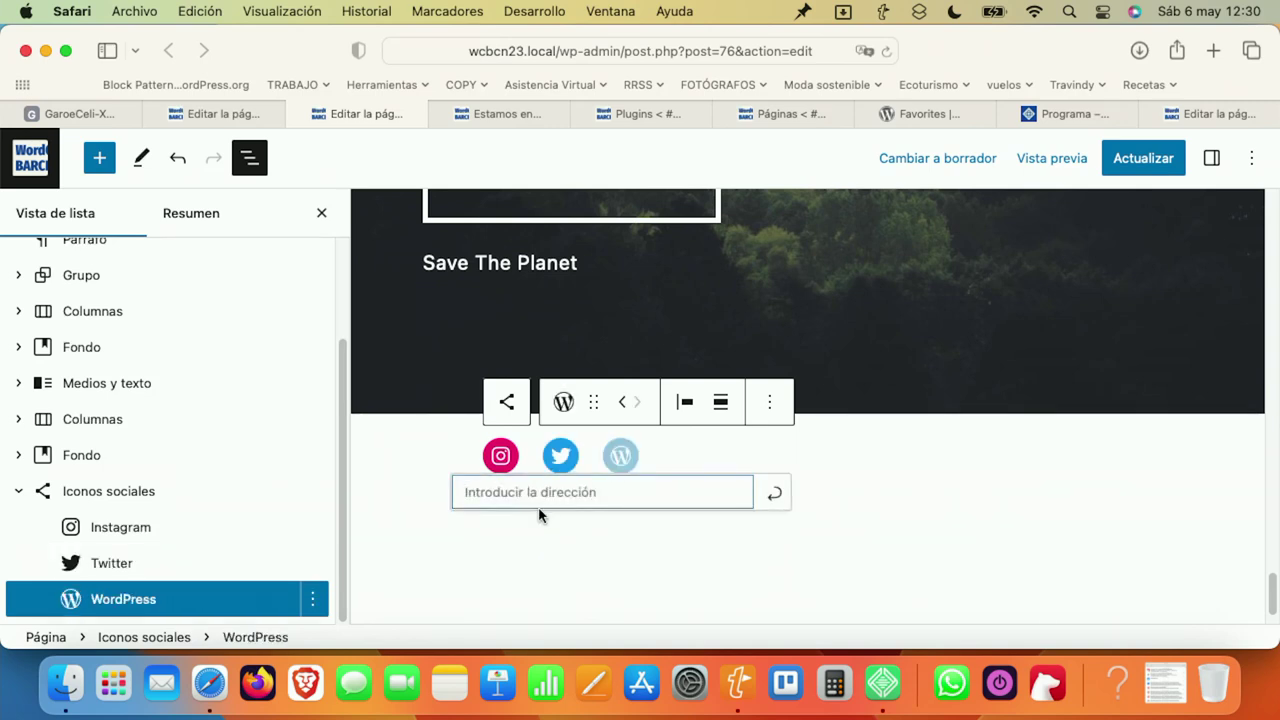
text(#)
Show the social icons block's settings and justify the icons to the center, trying space between items along the way.
click(930, 466)
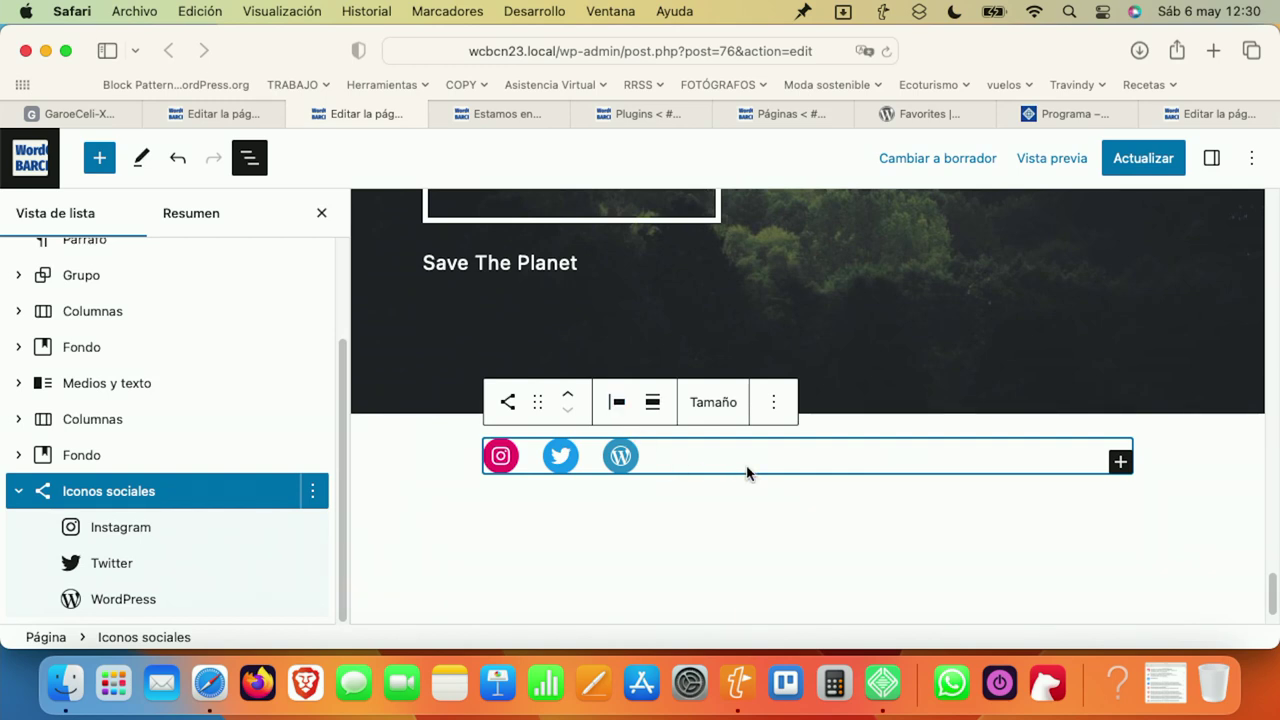
click(1251, 158)
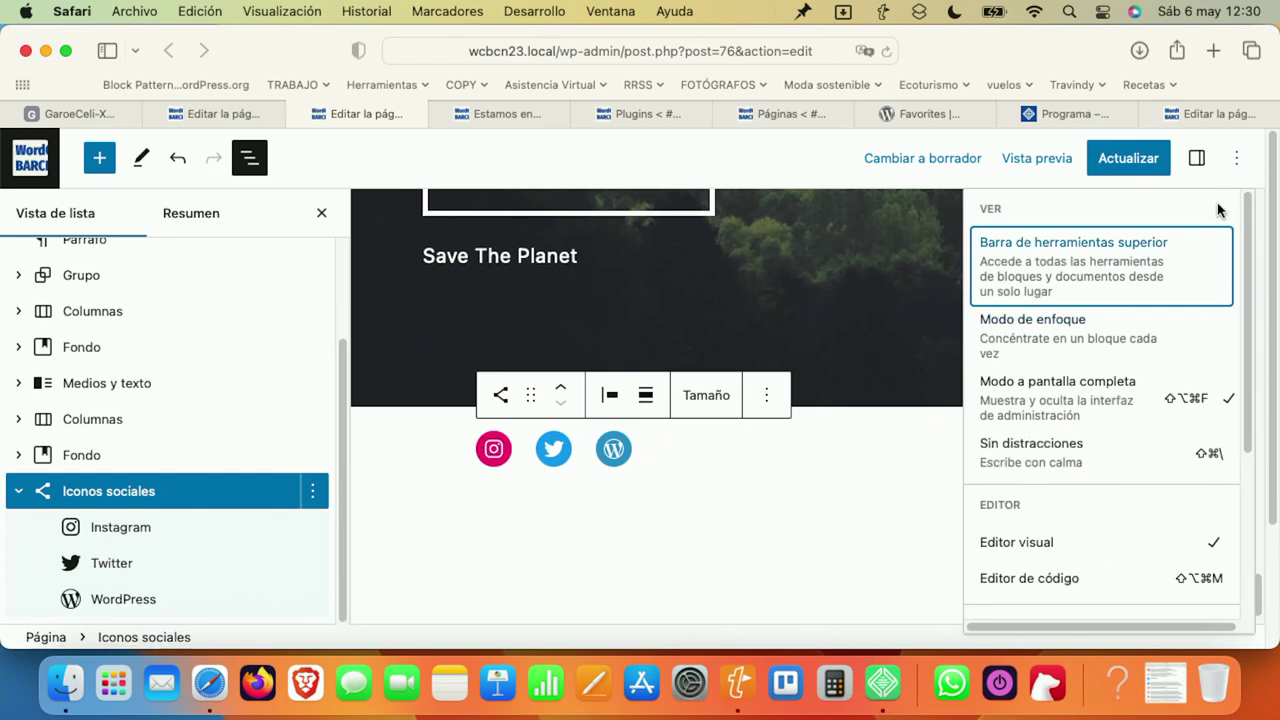
click(1235, 160)
click(1211, 159)
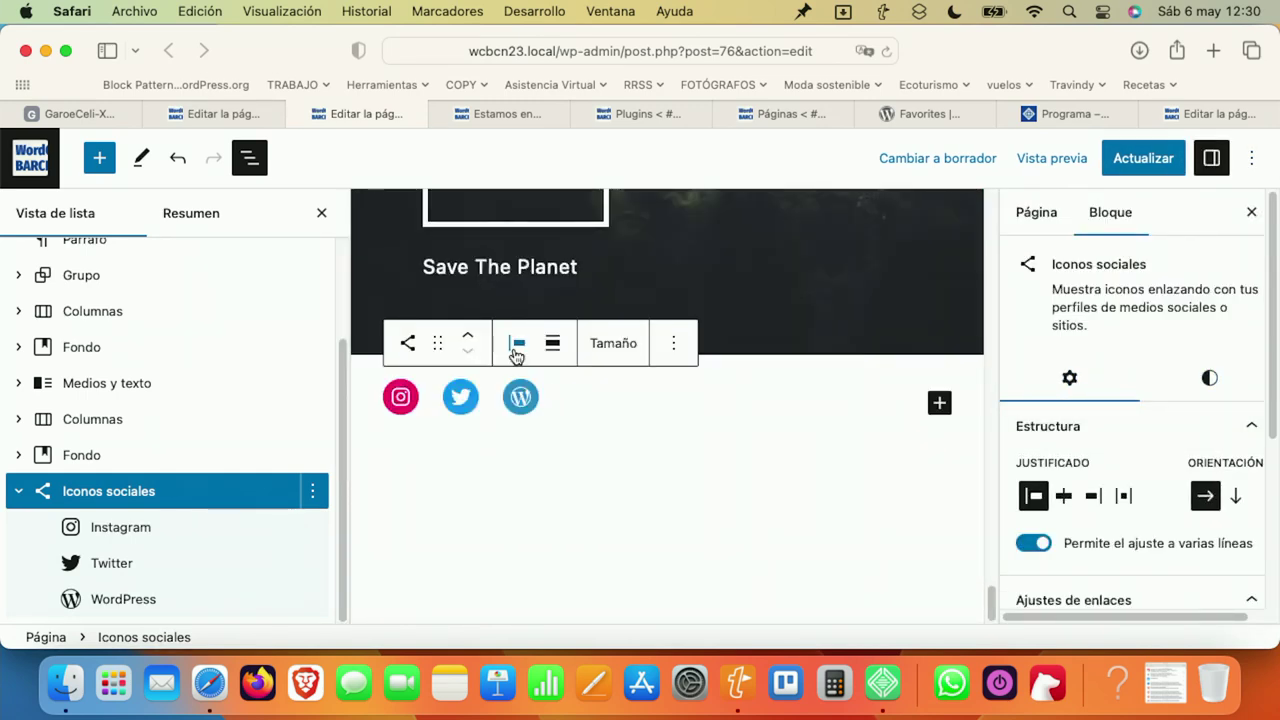
click(1064, 496)
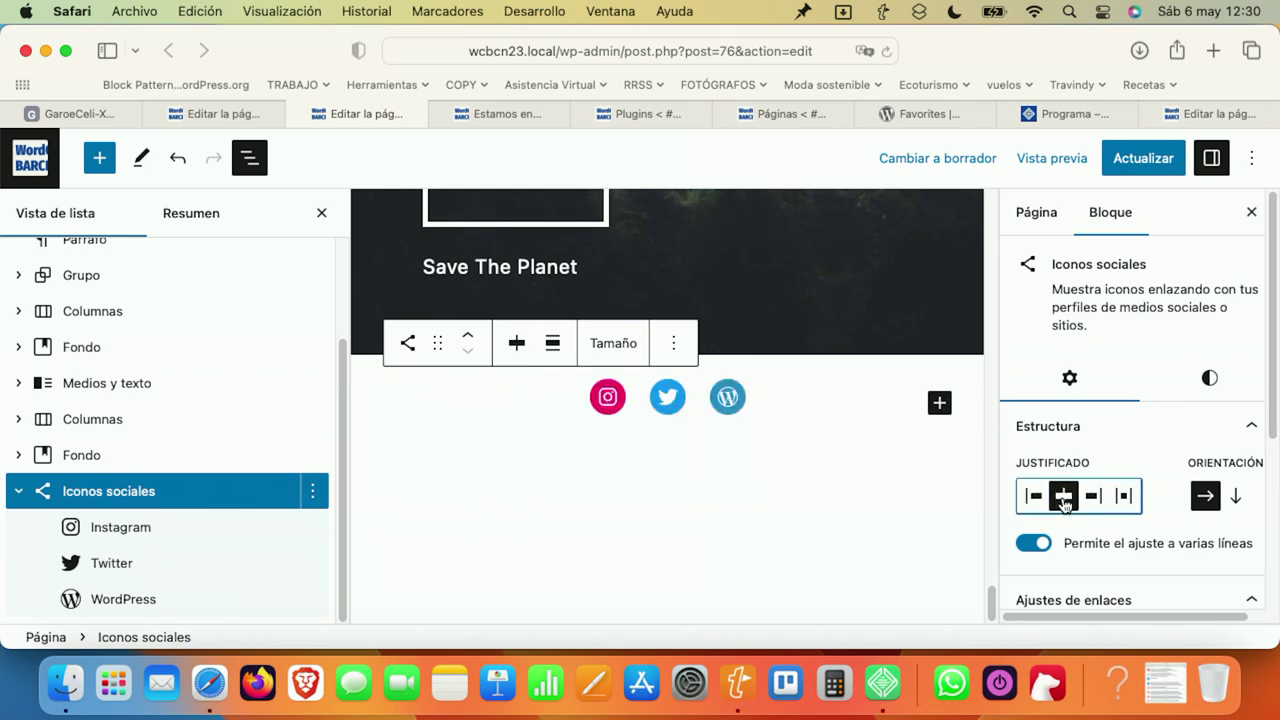
click(1126, 498)
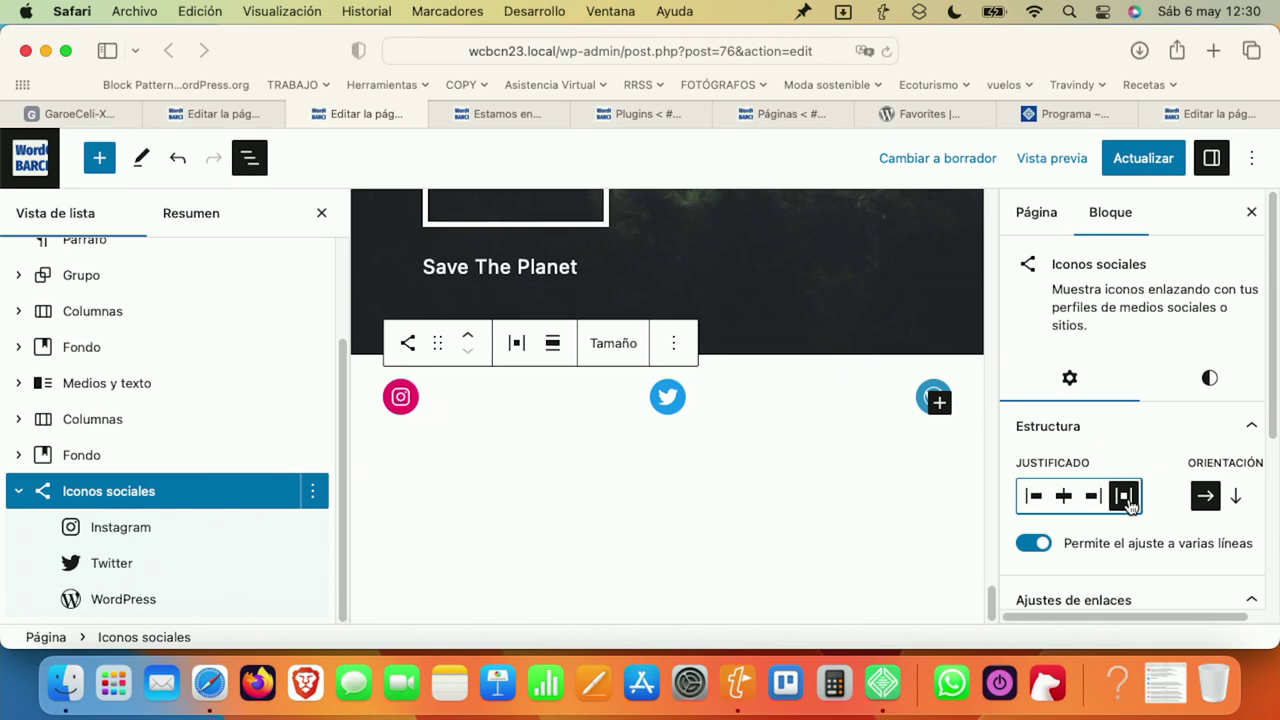
click(1062, 505)
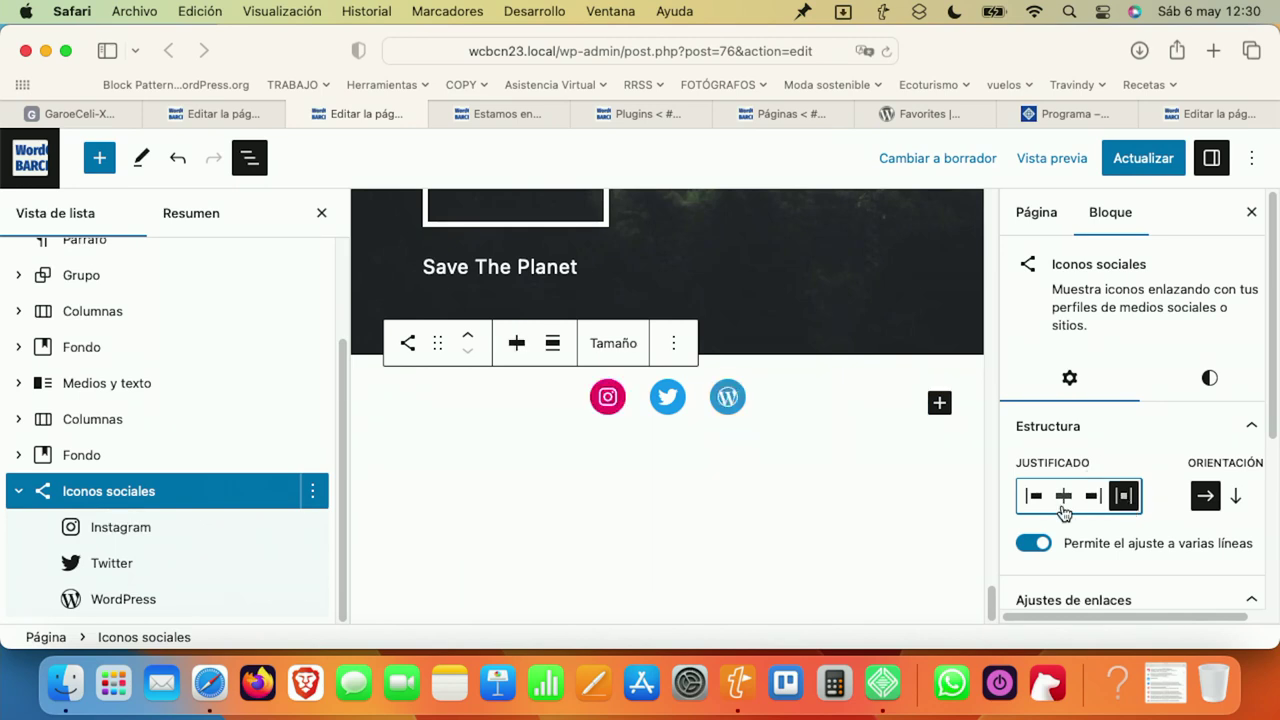
Try the vertical orientation for the social icons and return them to horizontal.
click(1240, 498)
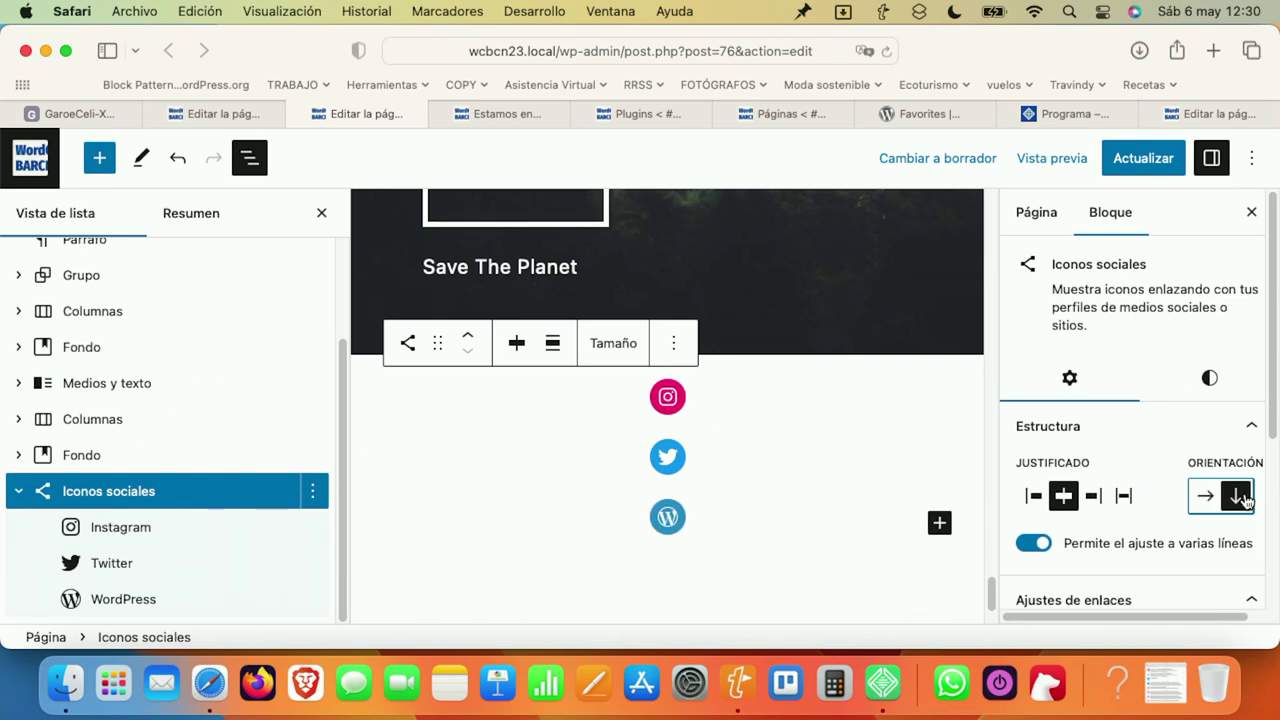
scroll(1238, 490, down, 2)
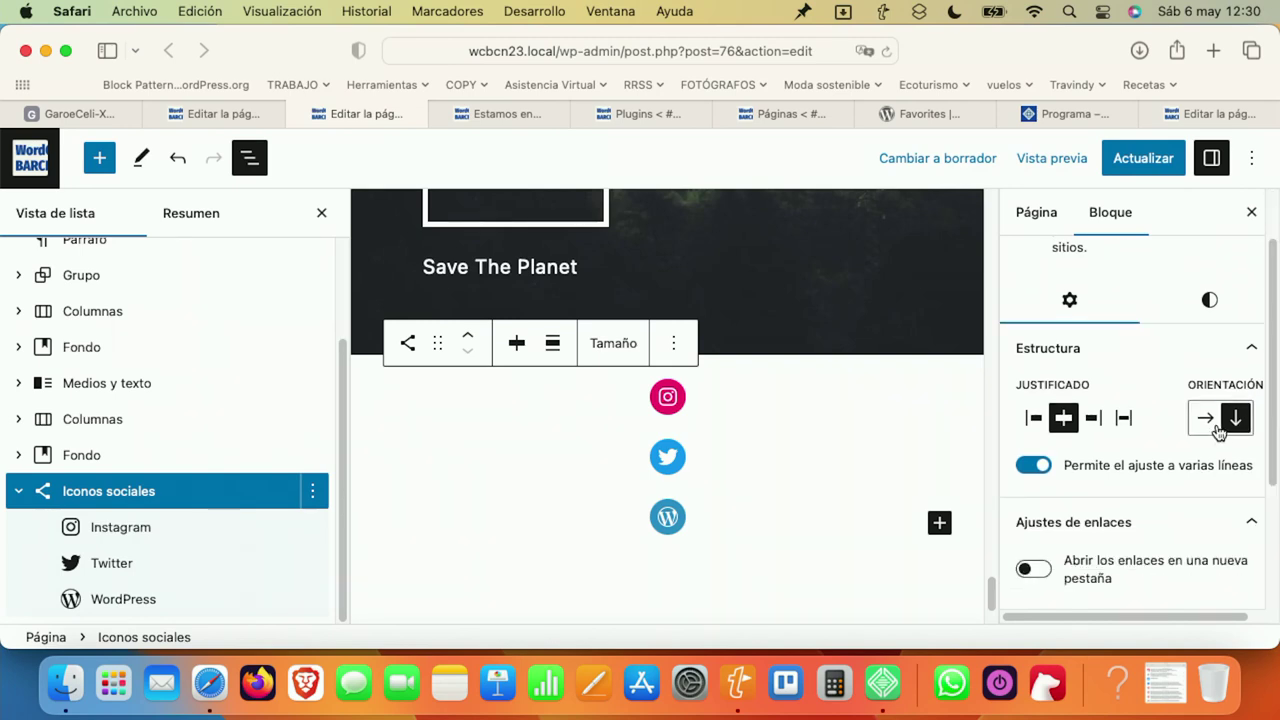
click(1215, 425)
Try the Solo logotipos style on the social icons block and apply the pill-shaped style (Forma de pas...).
scroll(1270, 420, down, 5)
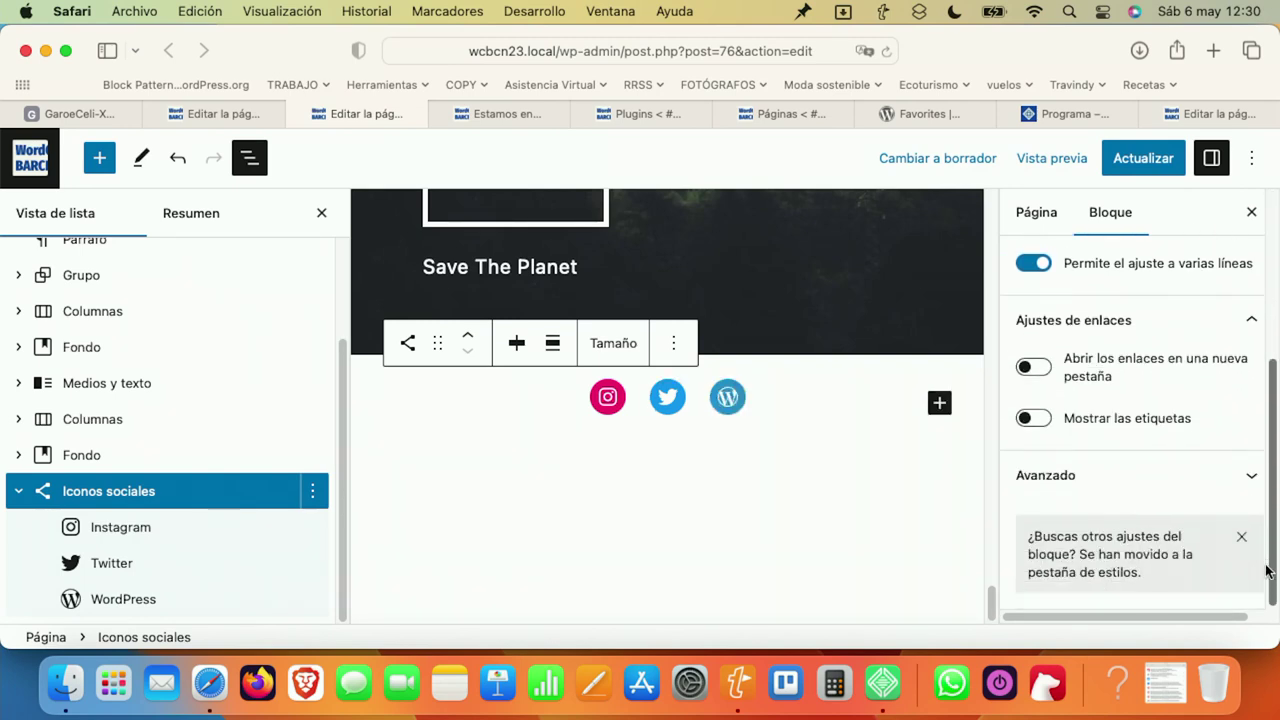
scroll(1249, 330, up, 5)
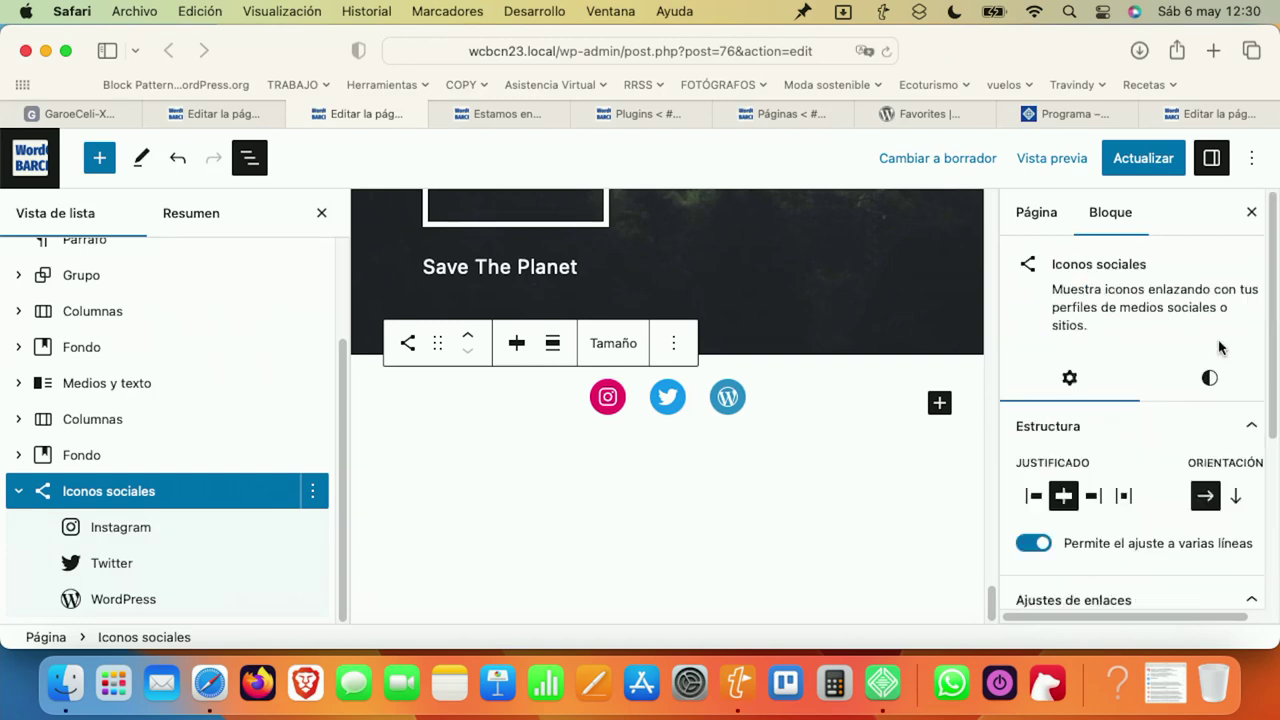
click(1210, 378)
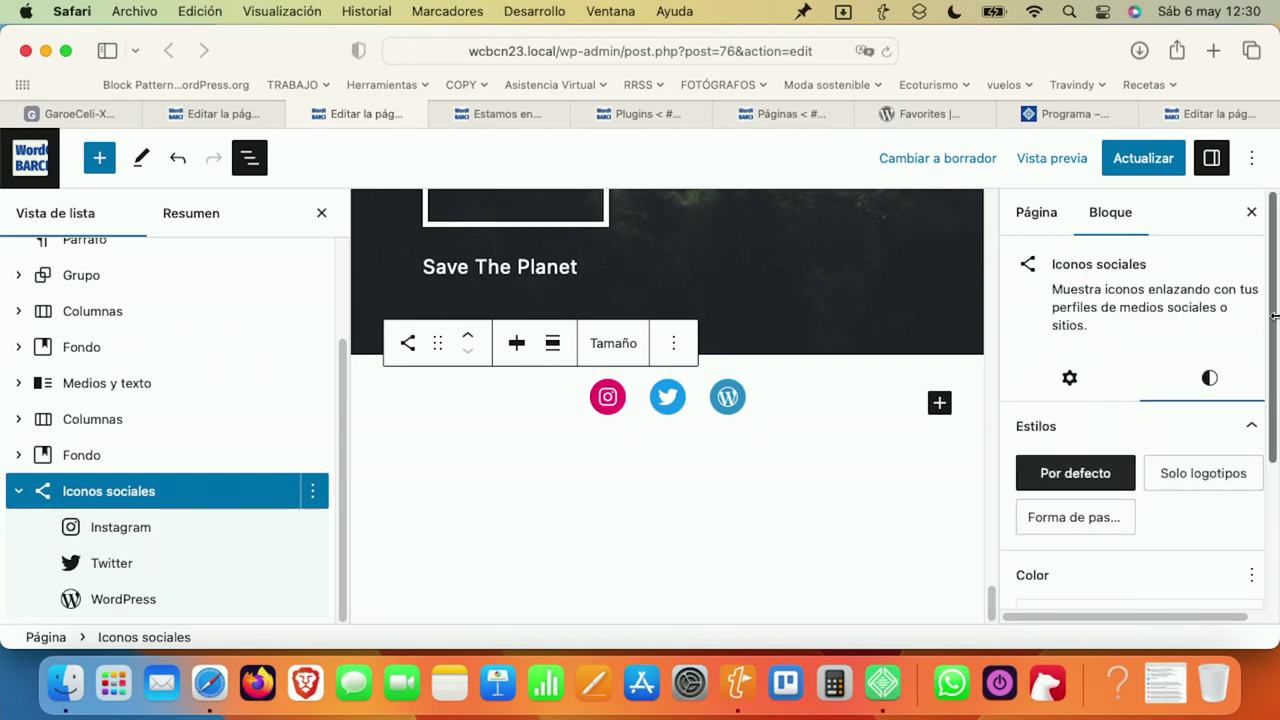
scroll(1270, 330, down, 1)
click(1200, 445)
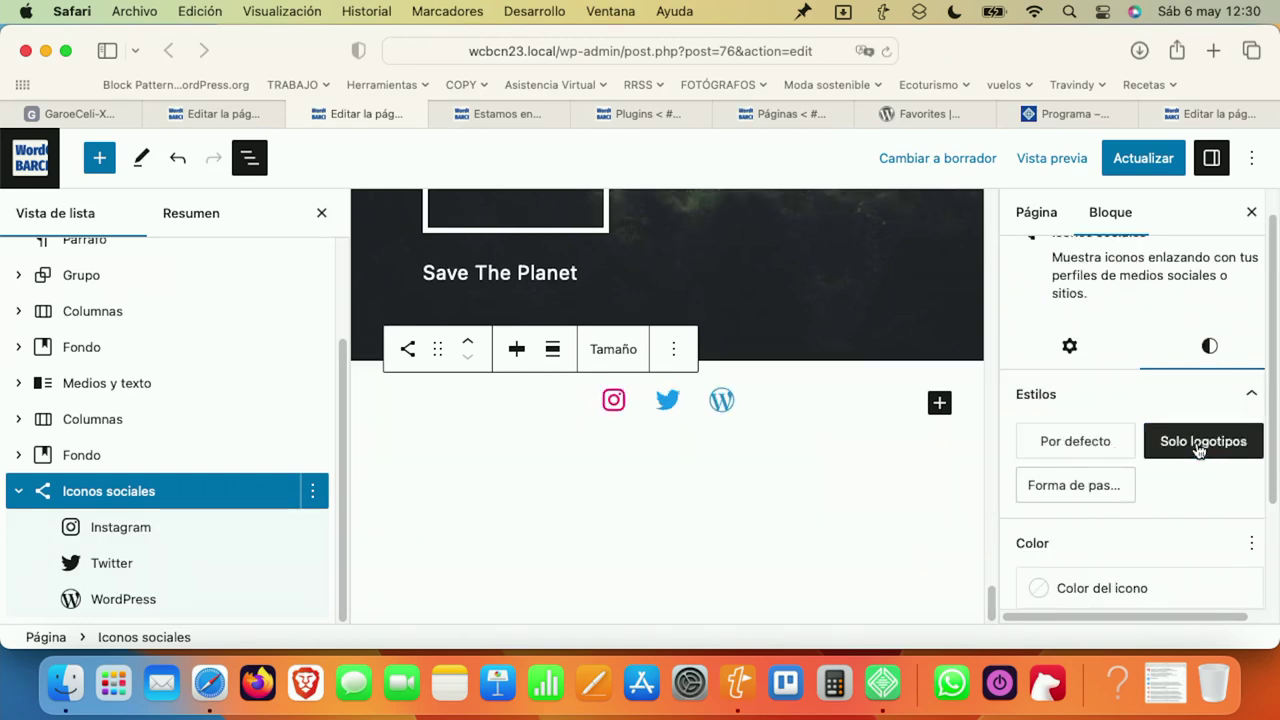
click(1127, 487)
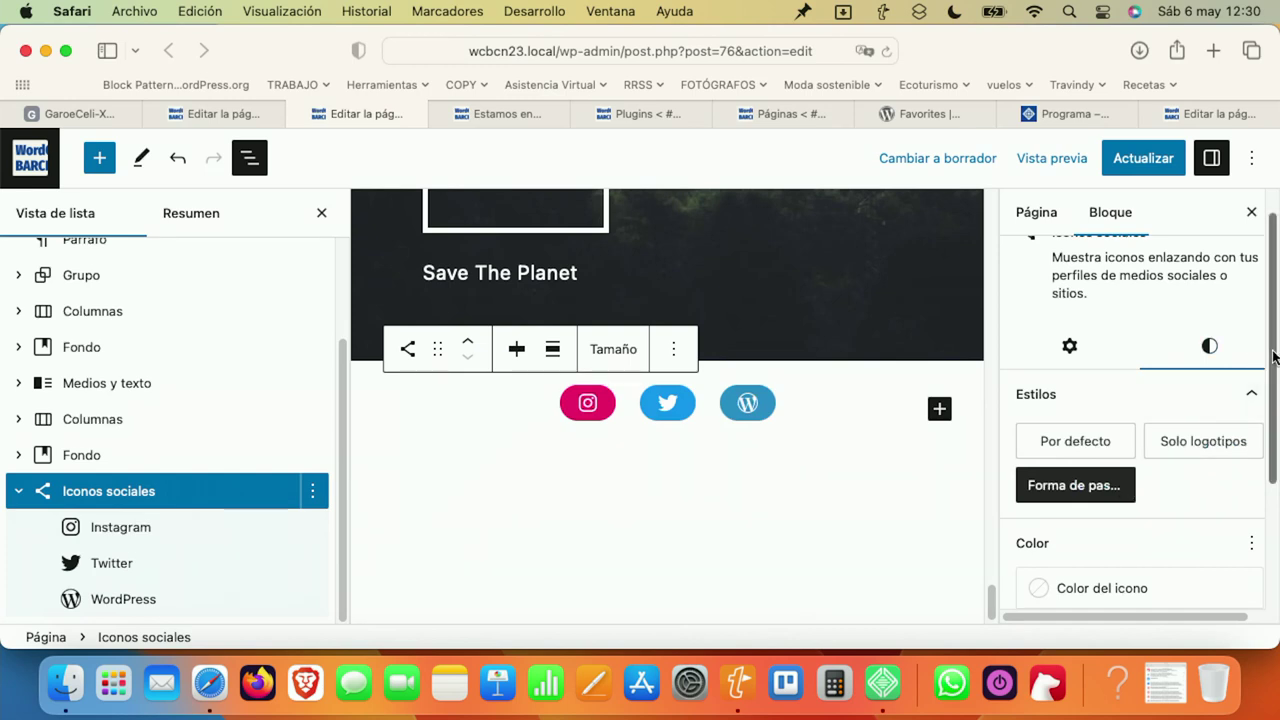
Set the social icons' icon color to the theme's white Base (FFFFFF) and their background to the blue Principal color.
scroll(1270, 357, down, 5)
click(1094, 403)
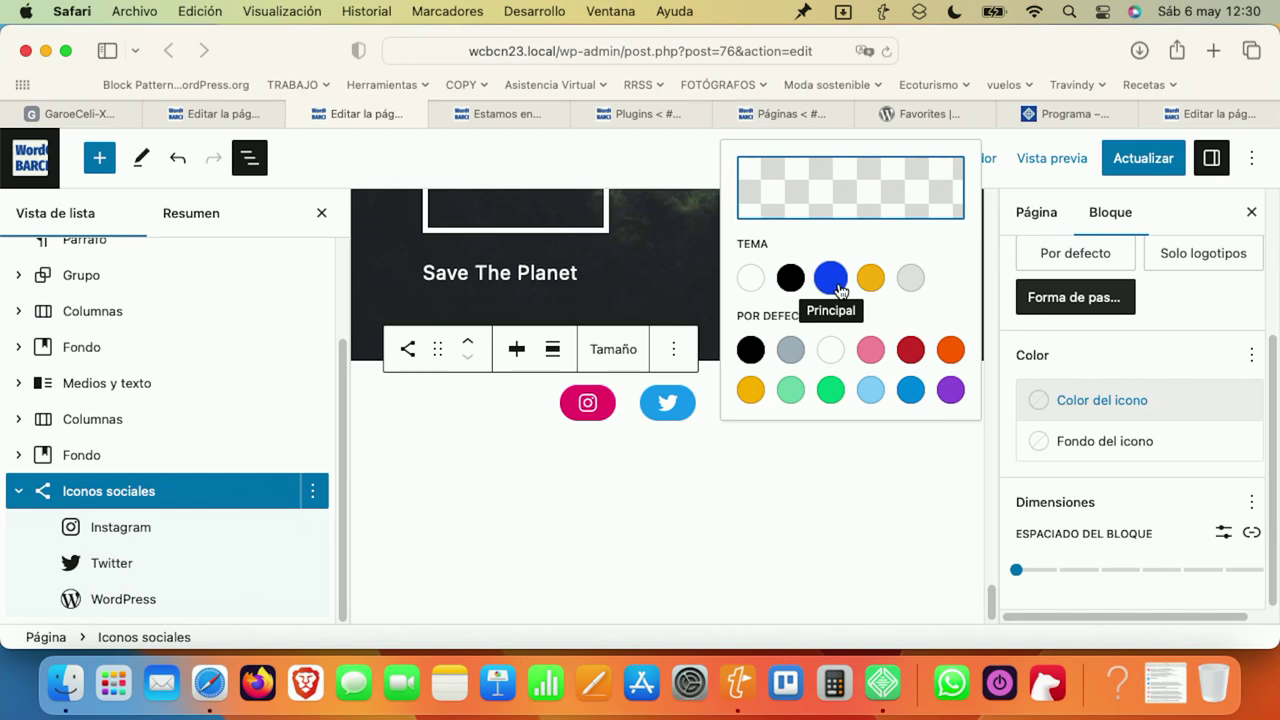
click(750, 278)
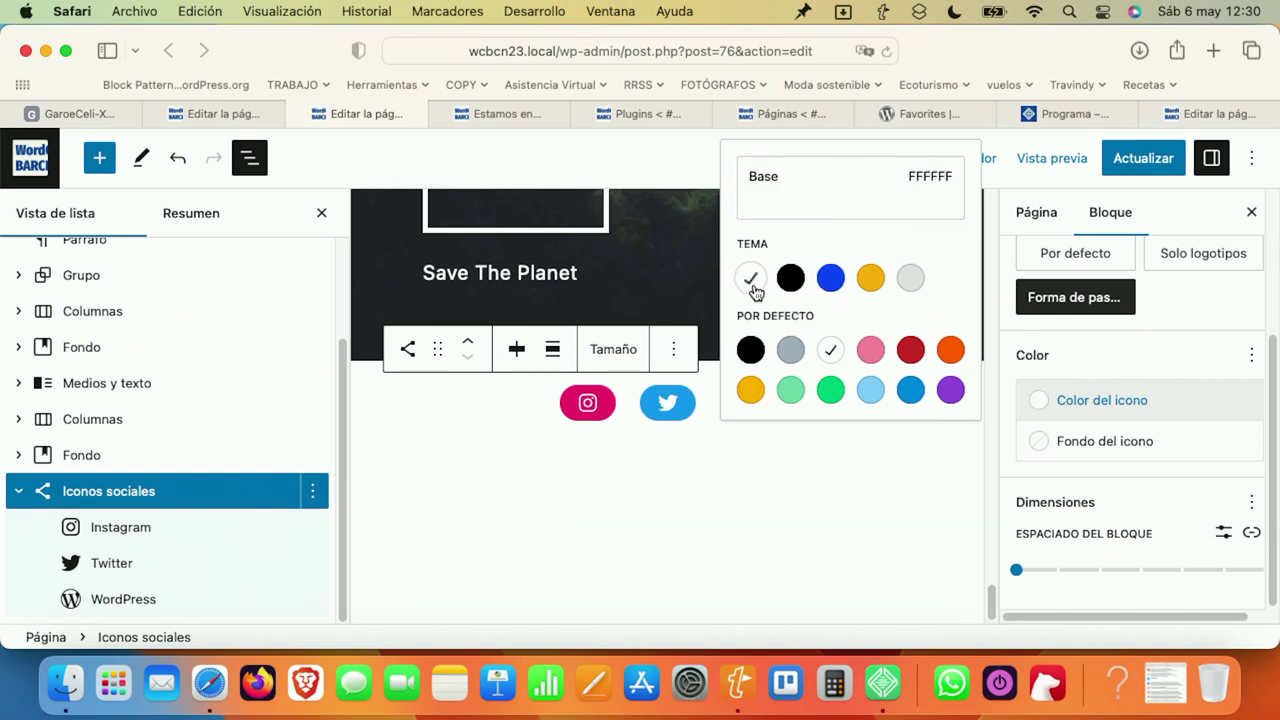
click(1080, 443)
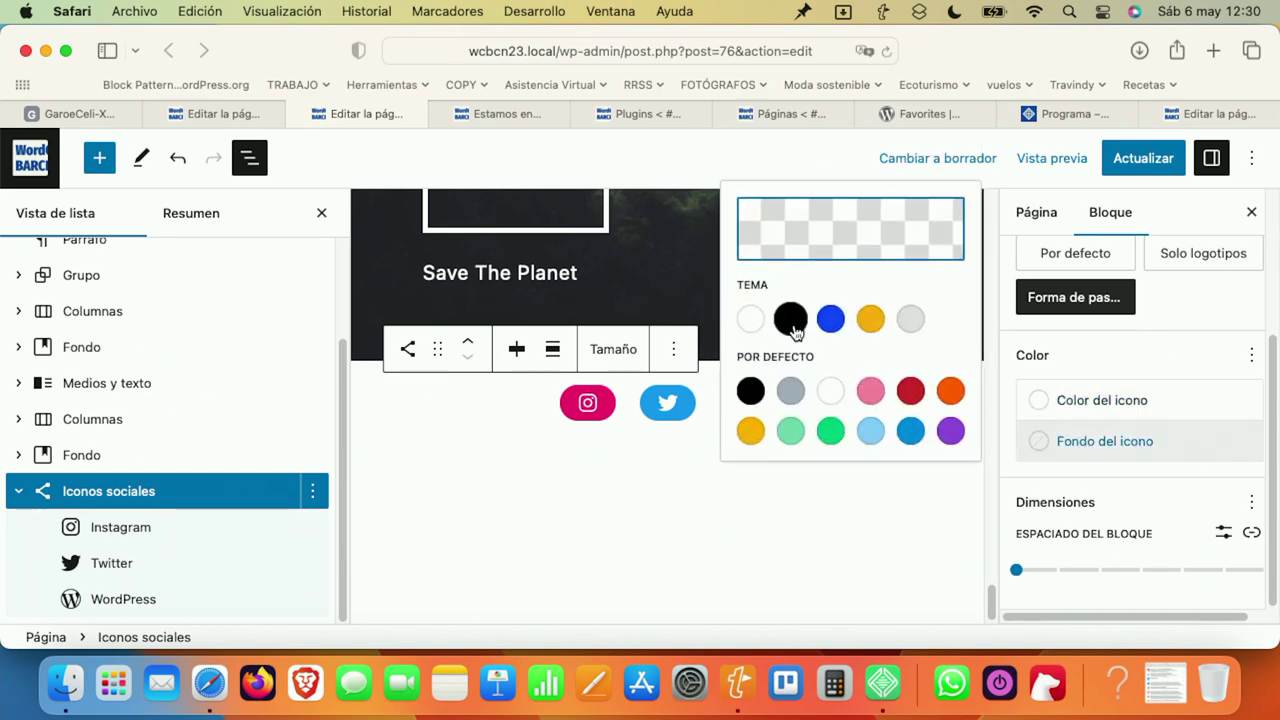
click(830, 318)
click(736, 518)
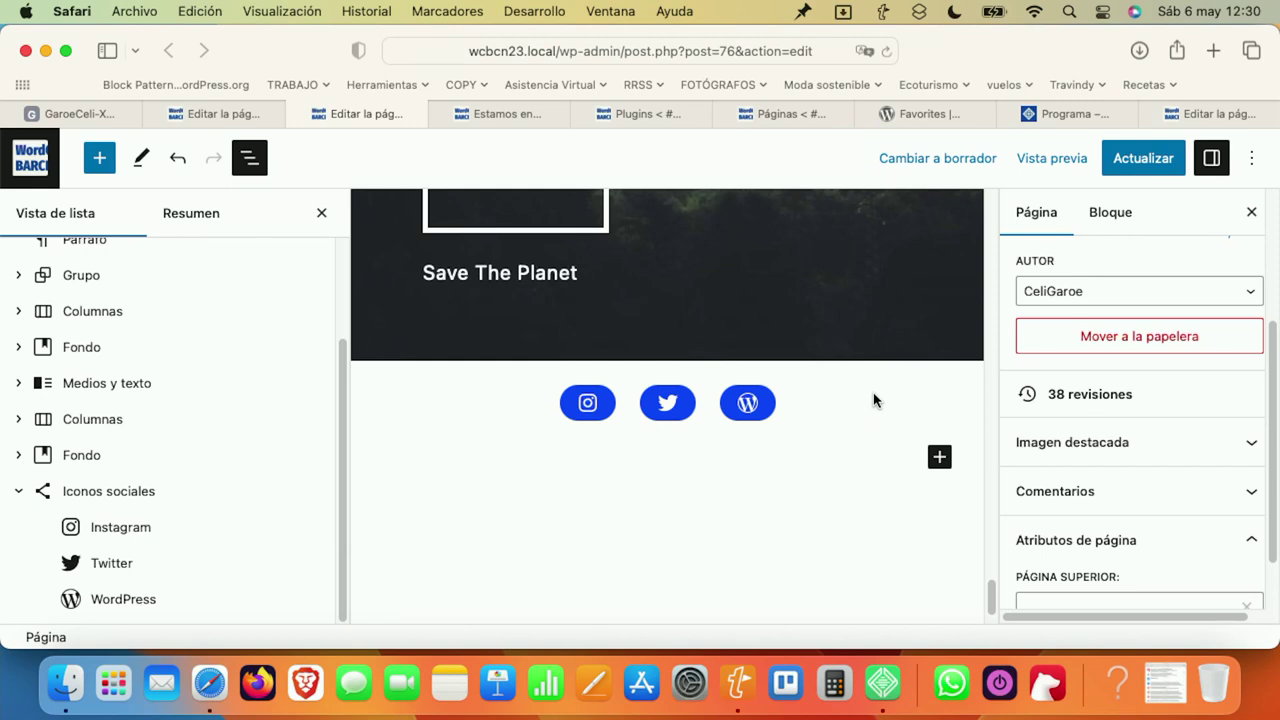
Set the block spacing of the social icons block to 2.
click(810, 403)
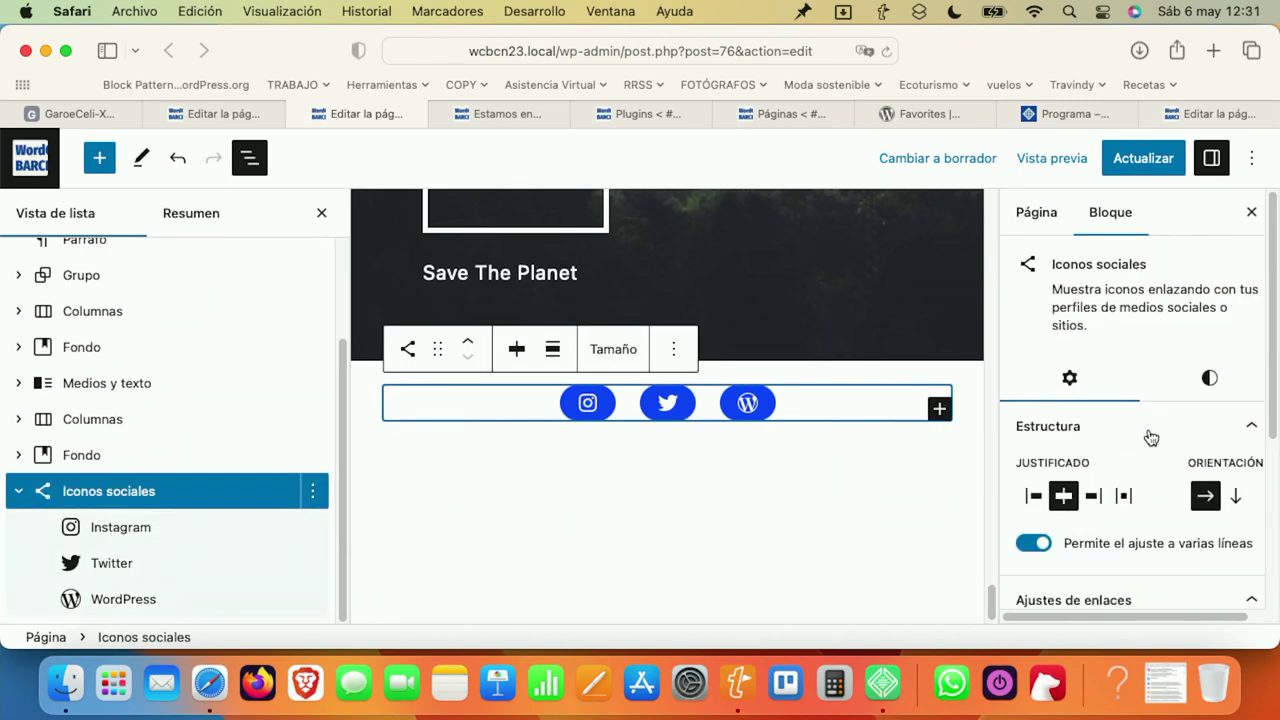
scroll(1148, 437, down, 5)
scroll(1266, 450, up, 3)
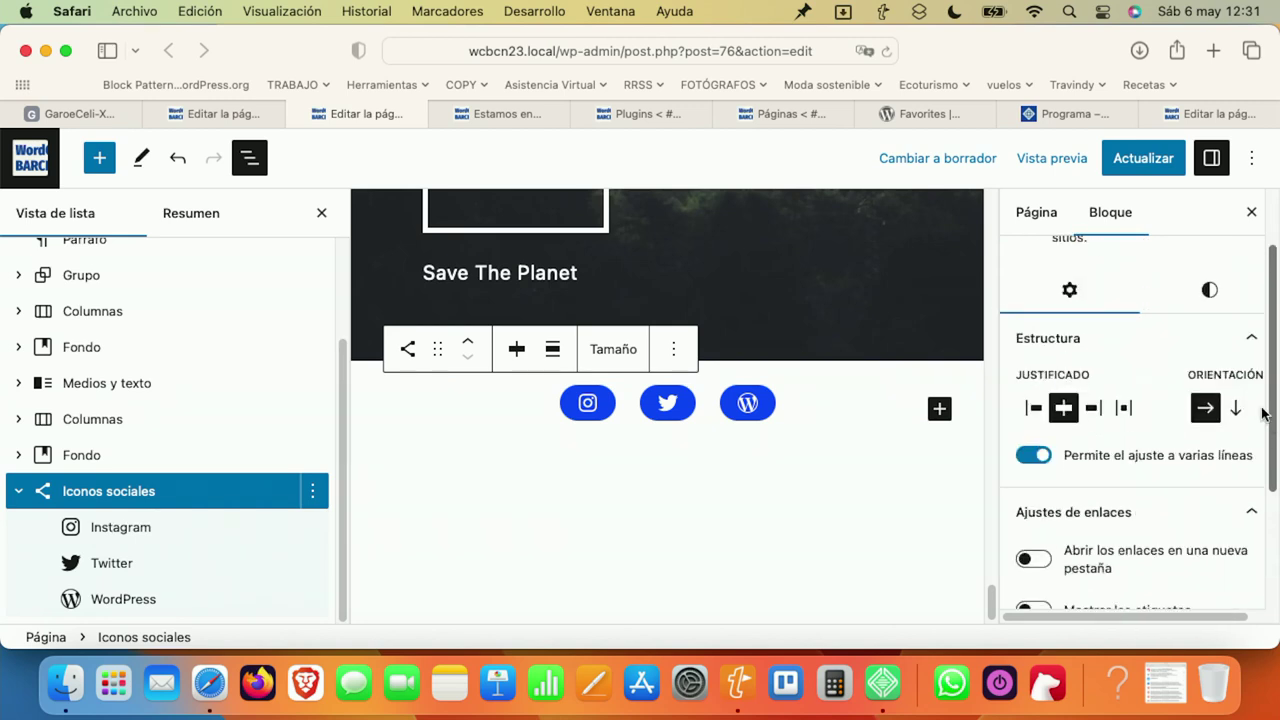
click(1208, 300)
scroll(1272, 503, down, 3)
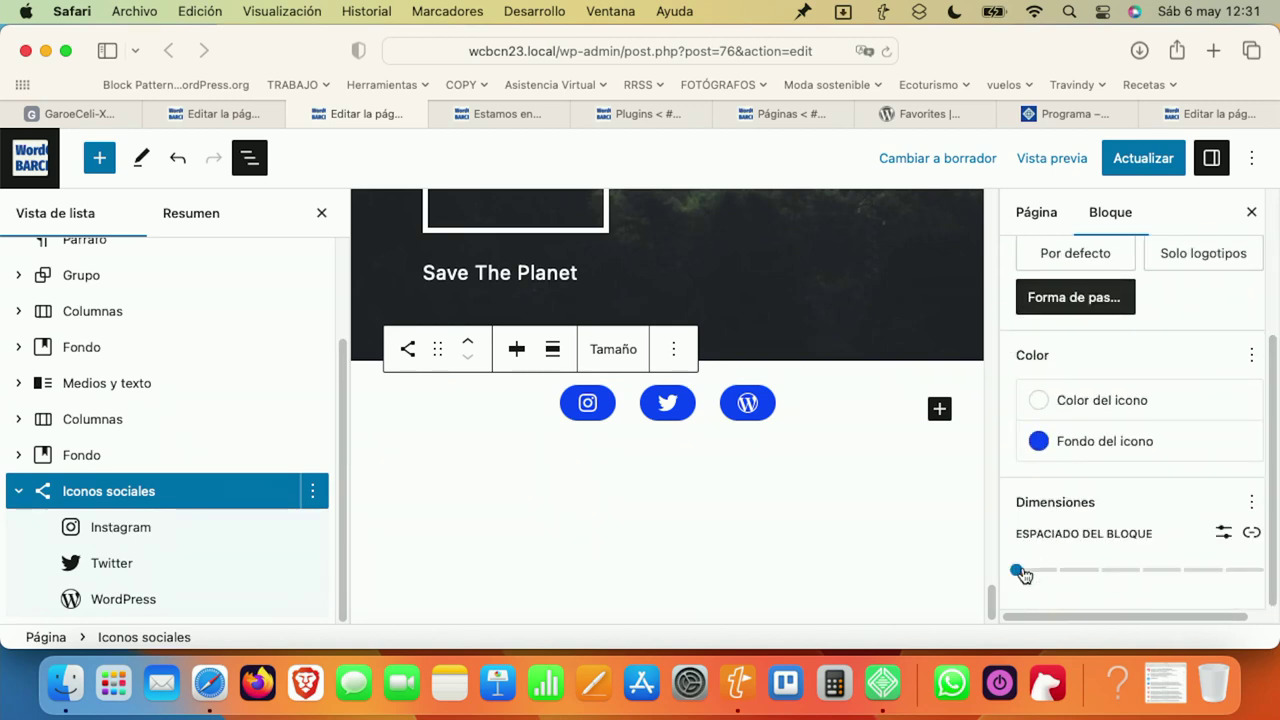
drag(1020, 572, 1099, 570)
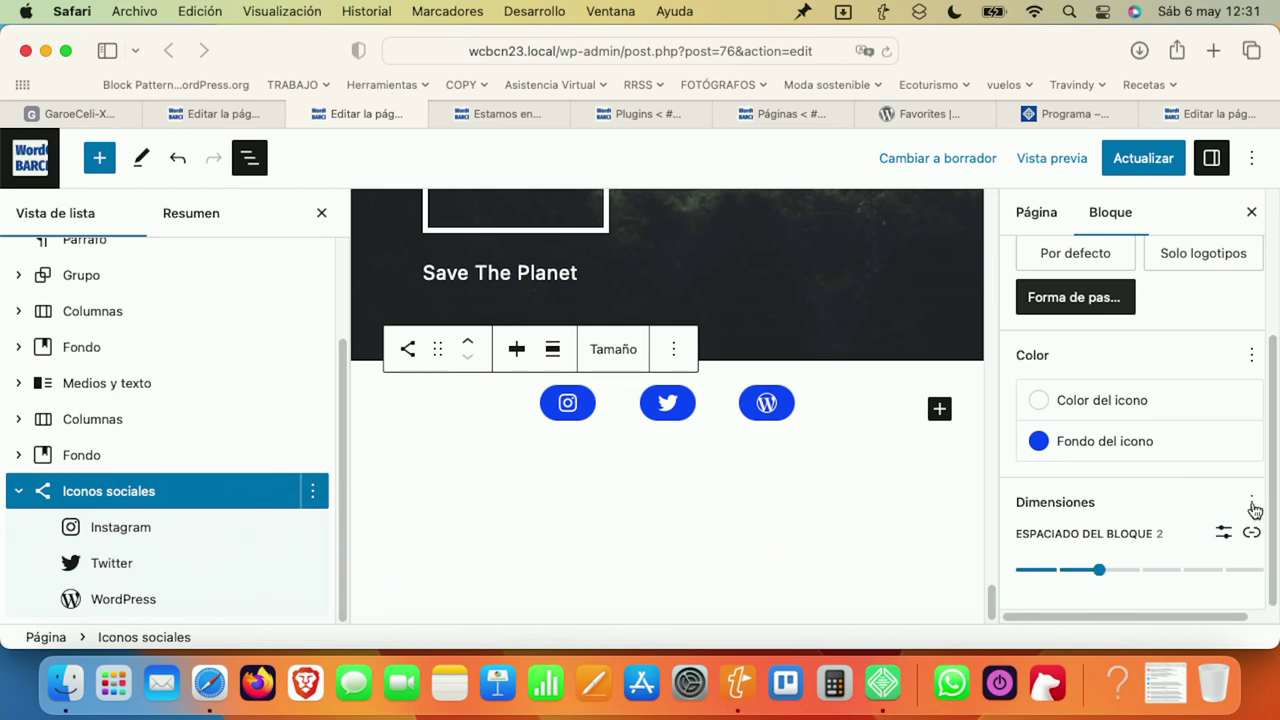
Enable the padding (Relleno) and margin (Margen) dimension controls for the social icons block.
click(1251, 502)
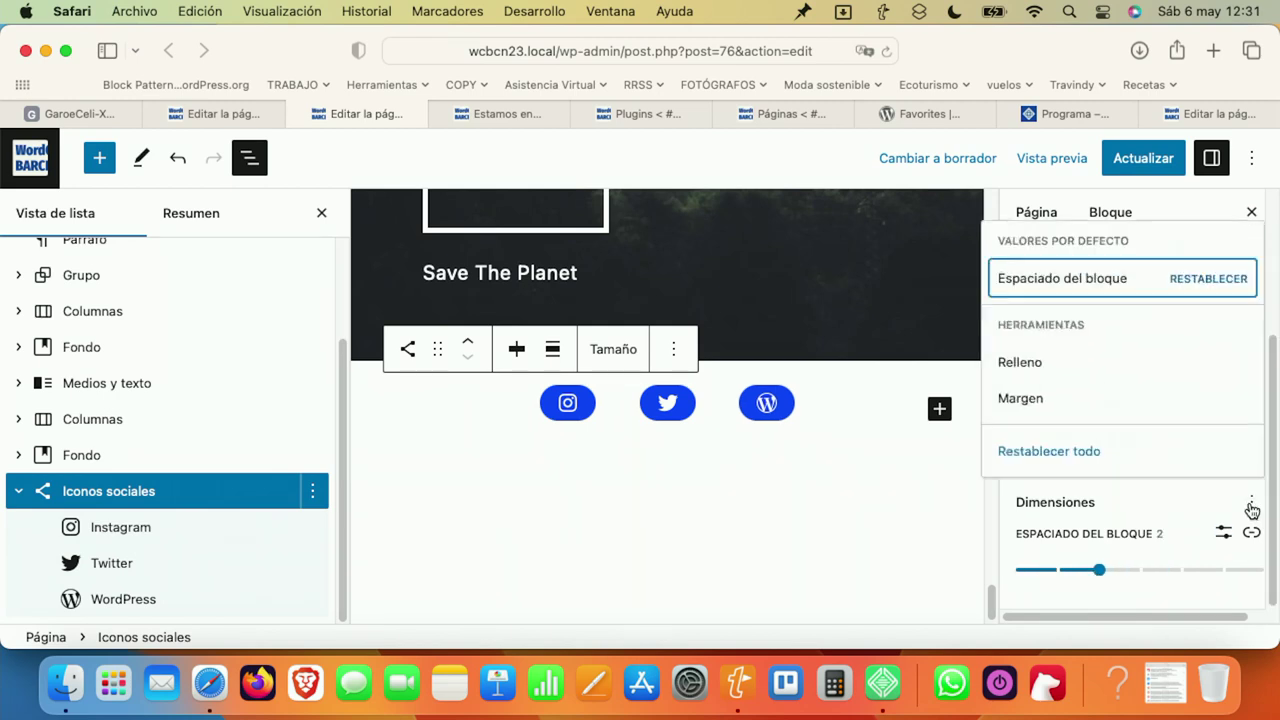
click(1078, 368)
click(1064, 401)
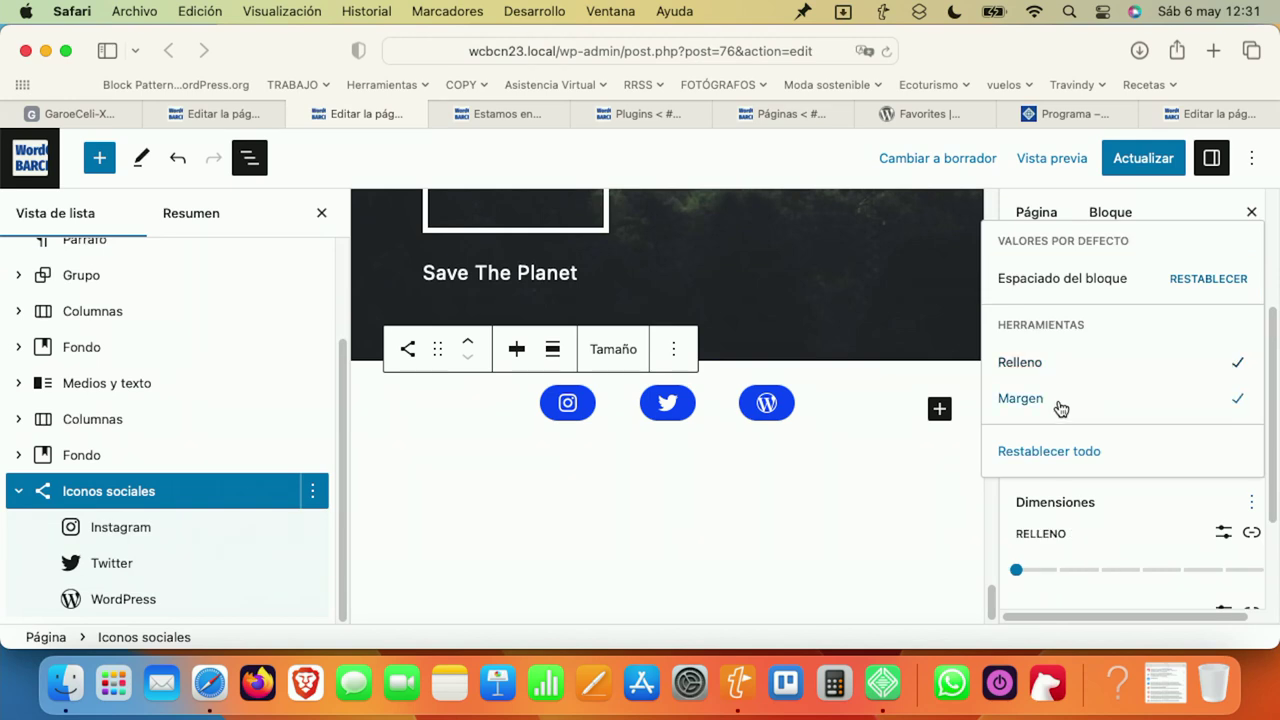
drag(1275, 452, 1276, 575)
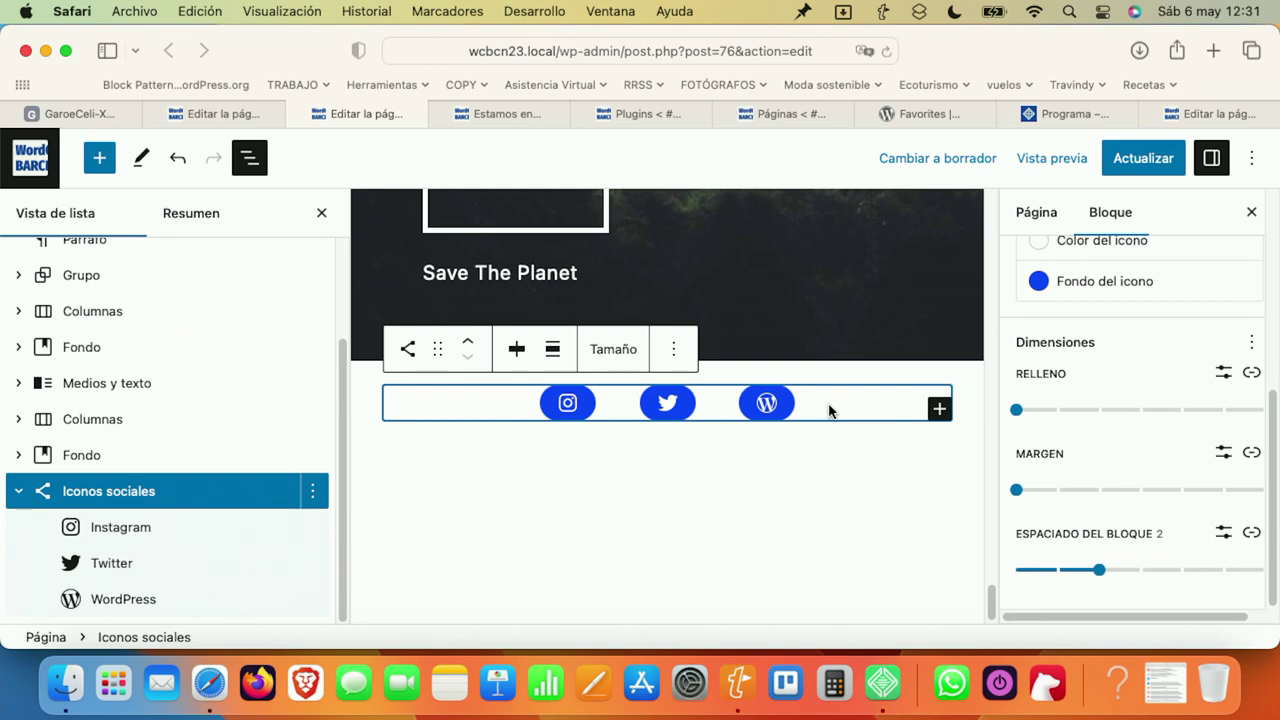
Create a reusable block named RRSS 1 from the social icons block.
click(675, 352)
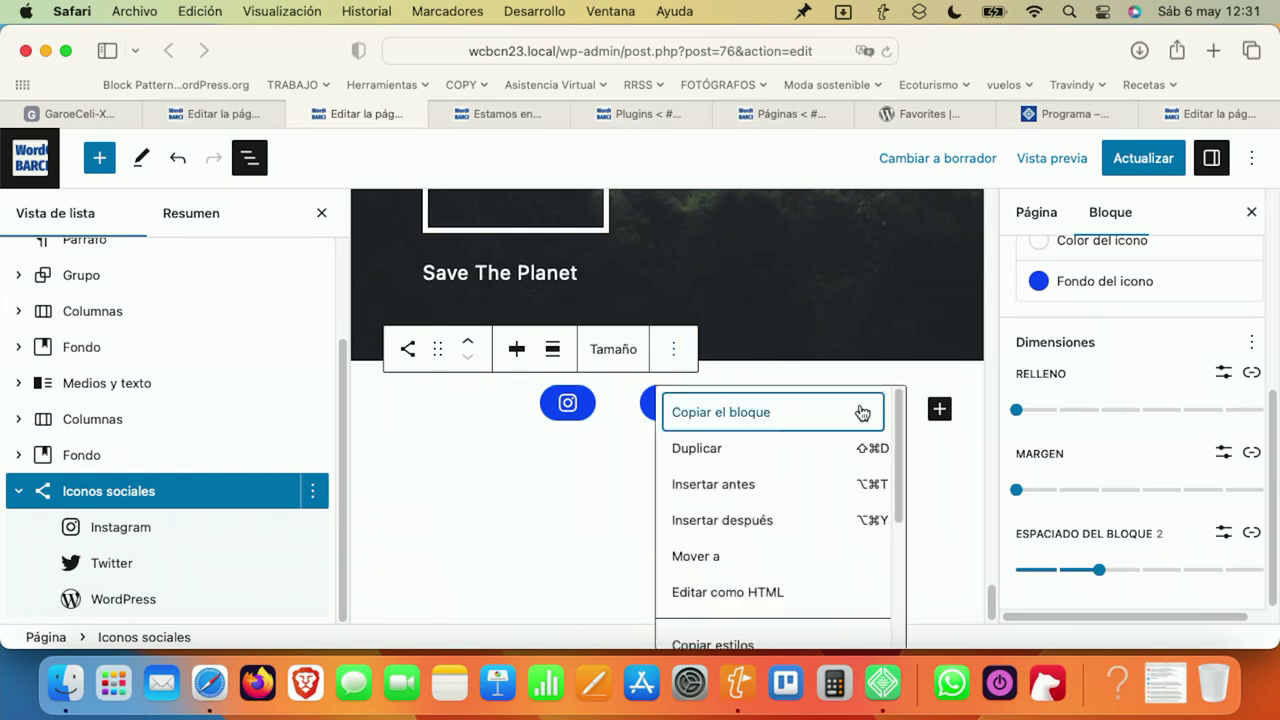
scroll(900, 435, down, 1)
scroll(900, 435, down, 5)
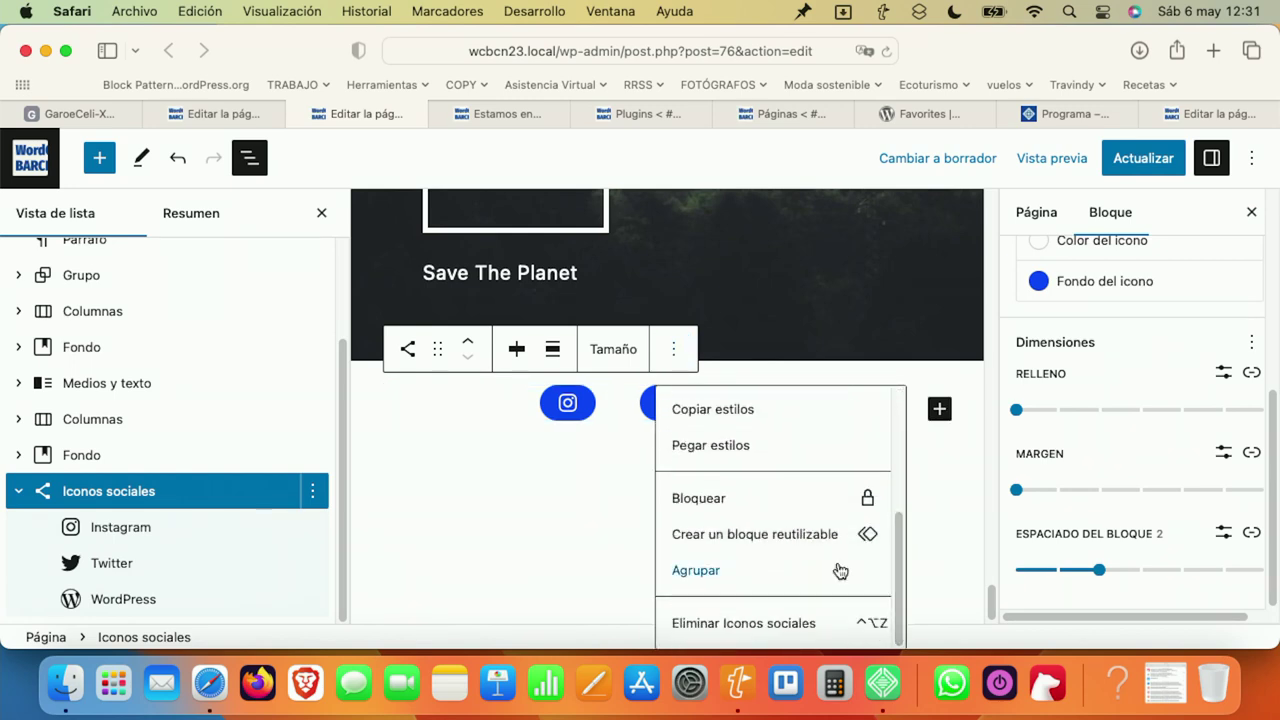
click(758, 545)
click(608, 394)
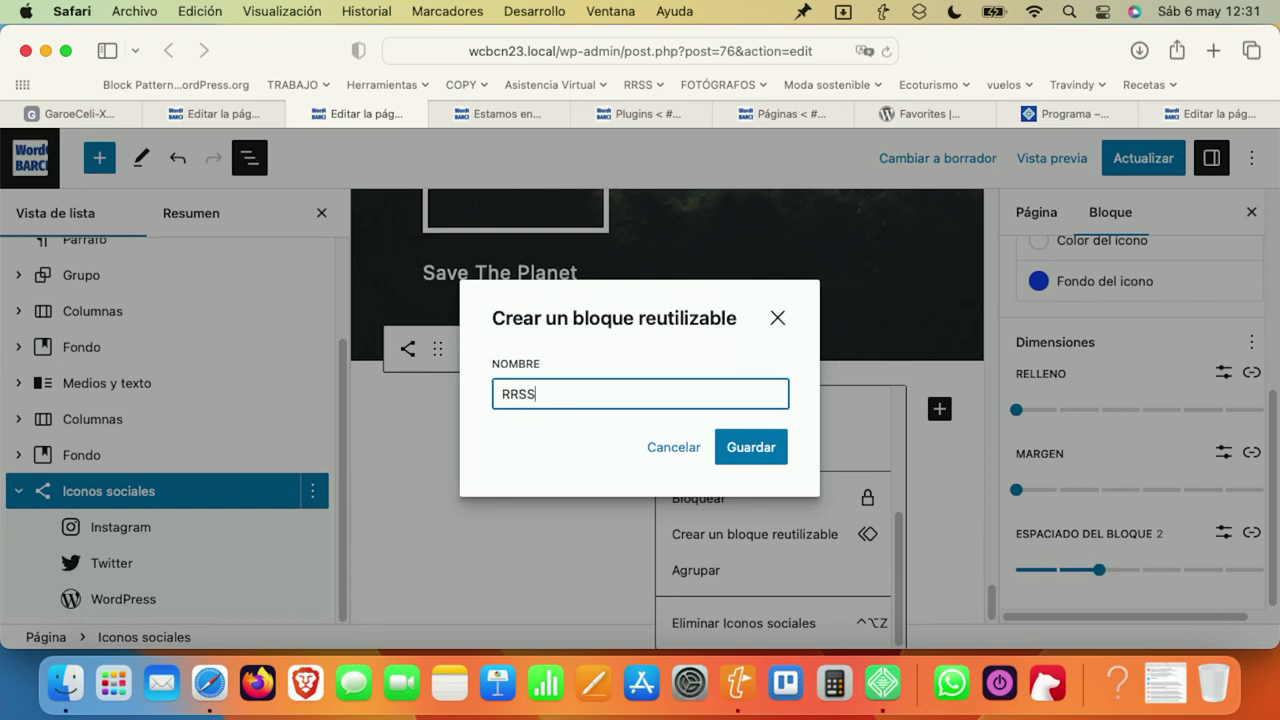
text(RRSS 1)
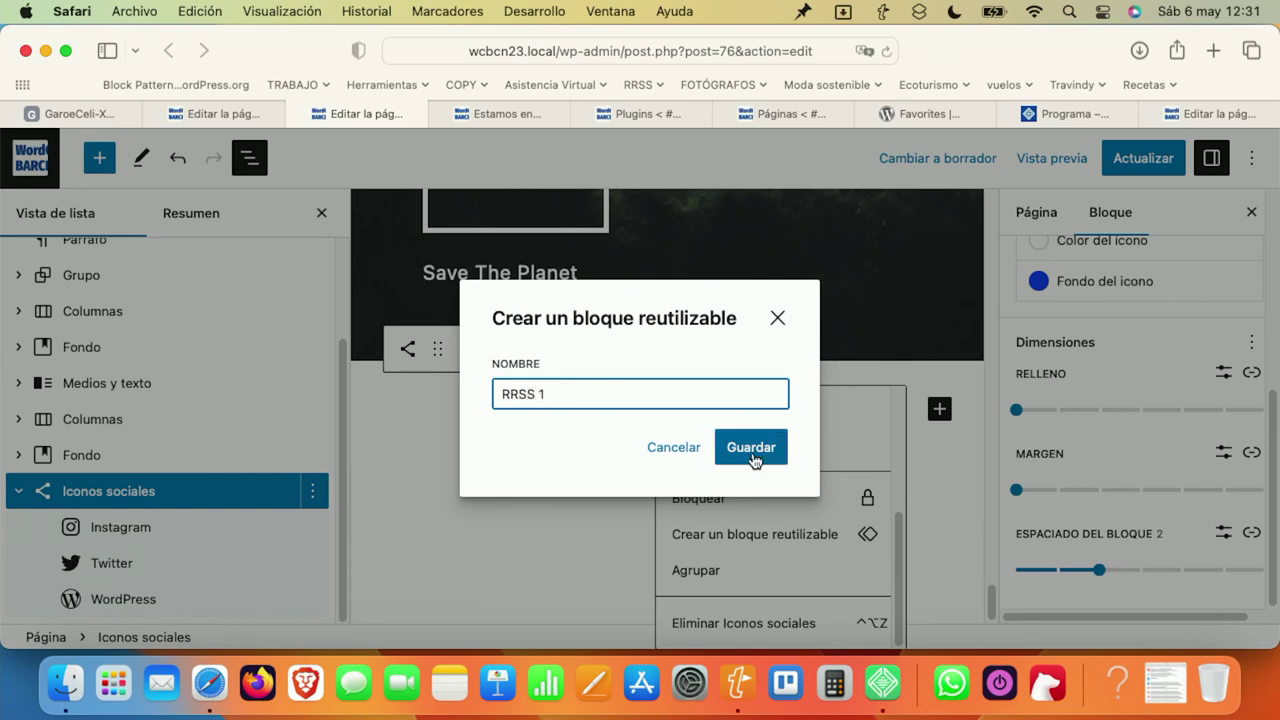
click(751, 449)
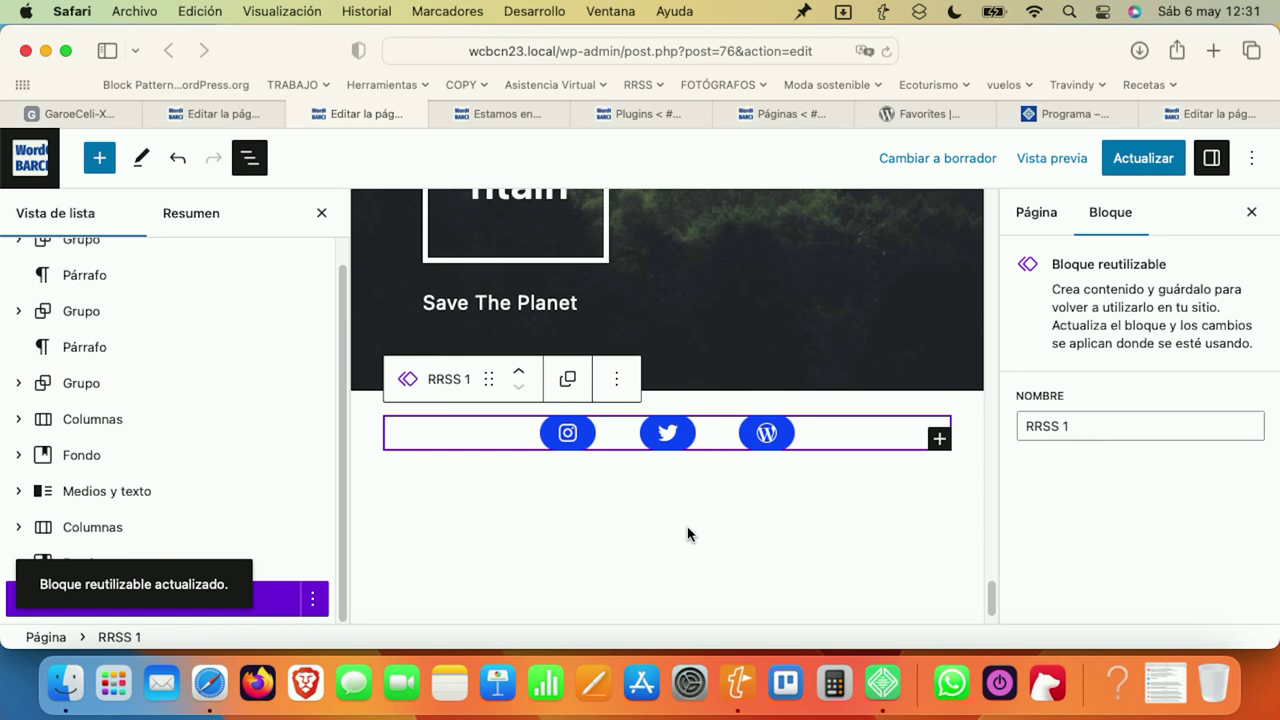
Expand the RRSS 1 reusable block and examine its nested social icons, the individual links and the WordPress link label setting.
click(311, 600)
click(296, 606)
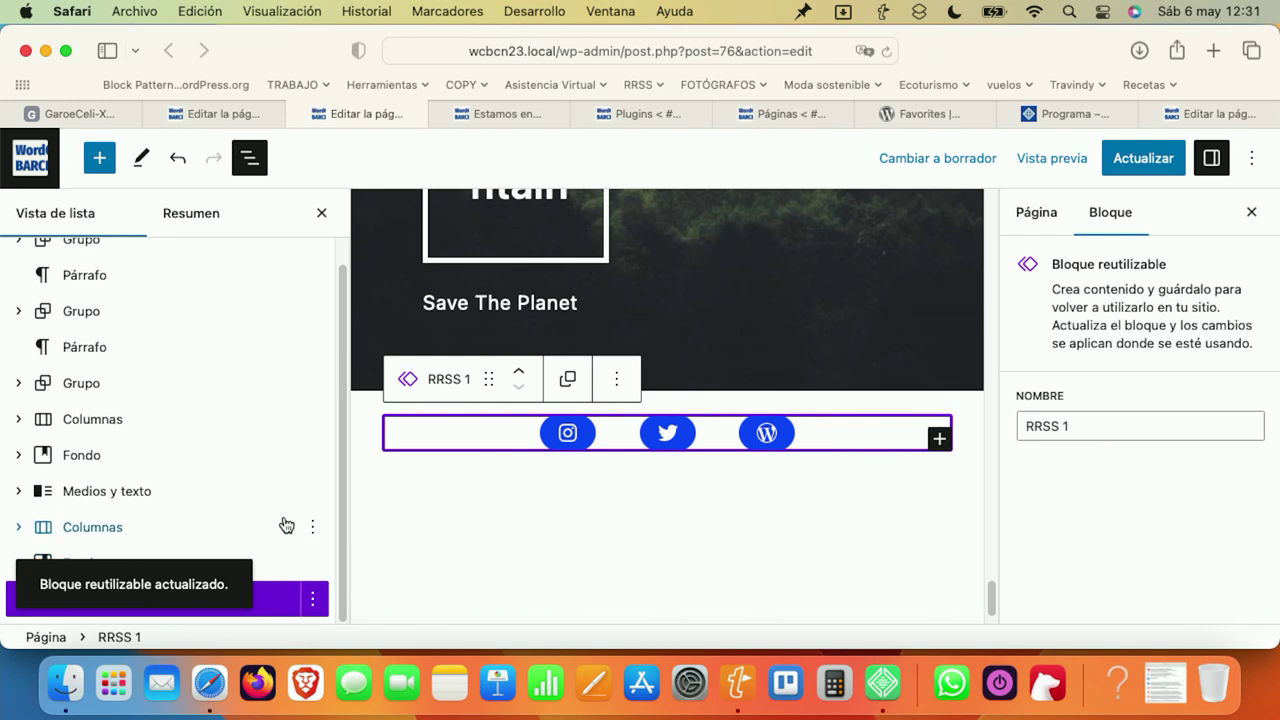
click(563, 569)
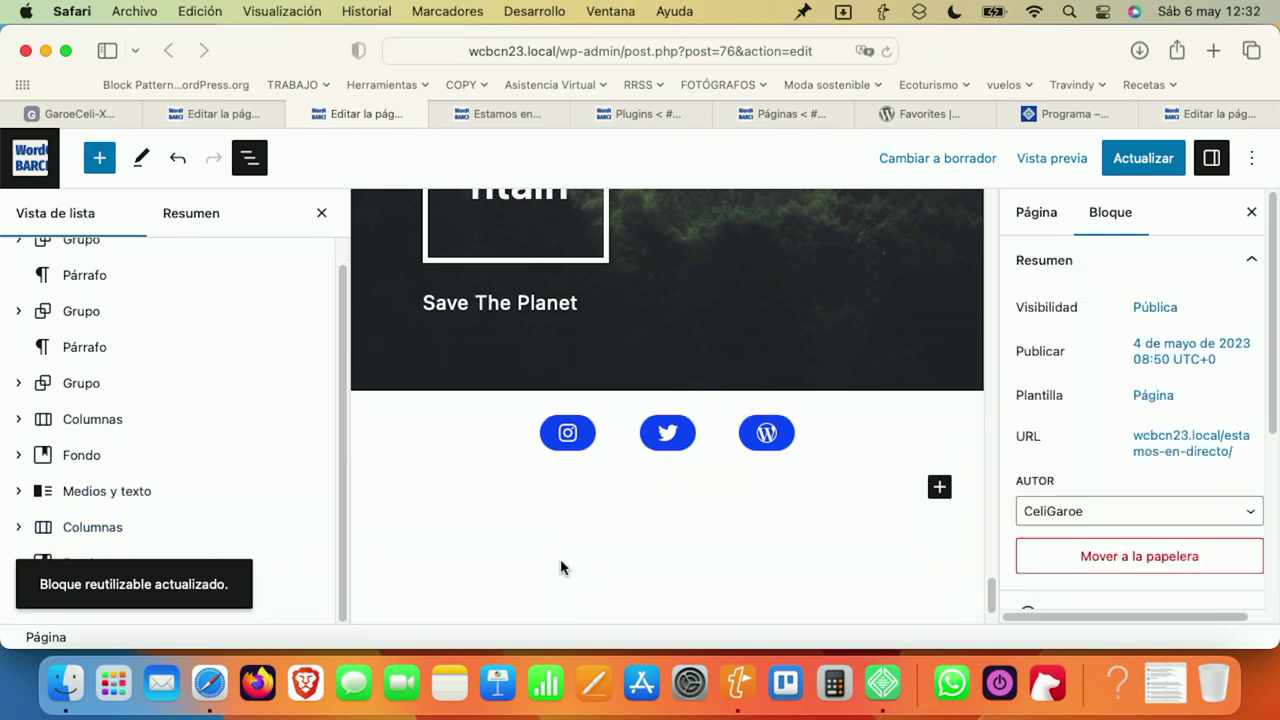
scroll(183, 534, up, 1)
scroll(206, 538, down, 1)
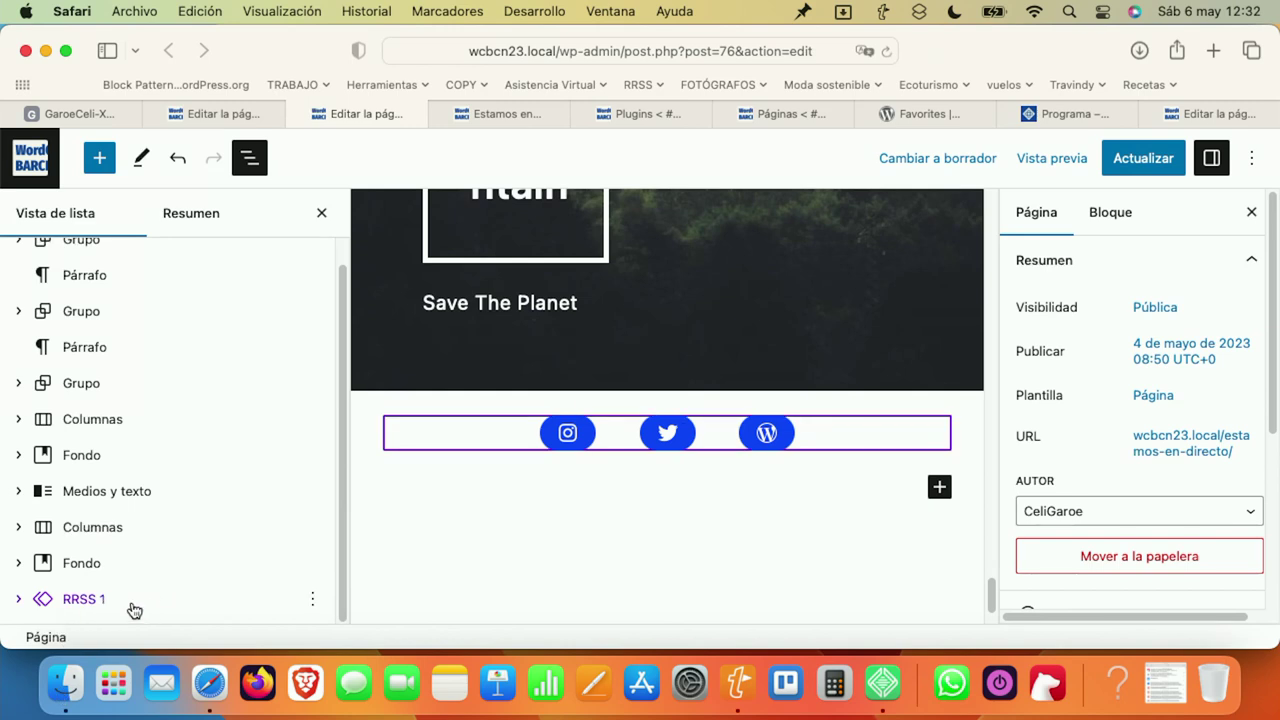
click(82, 605)
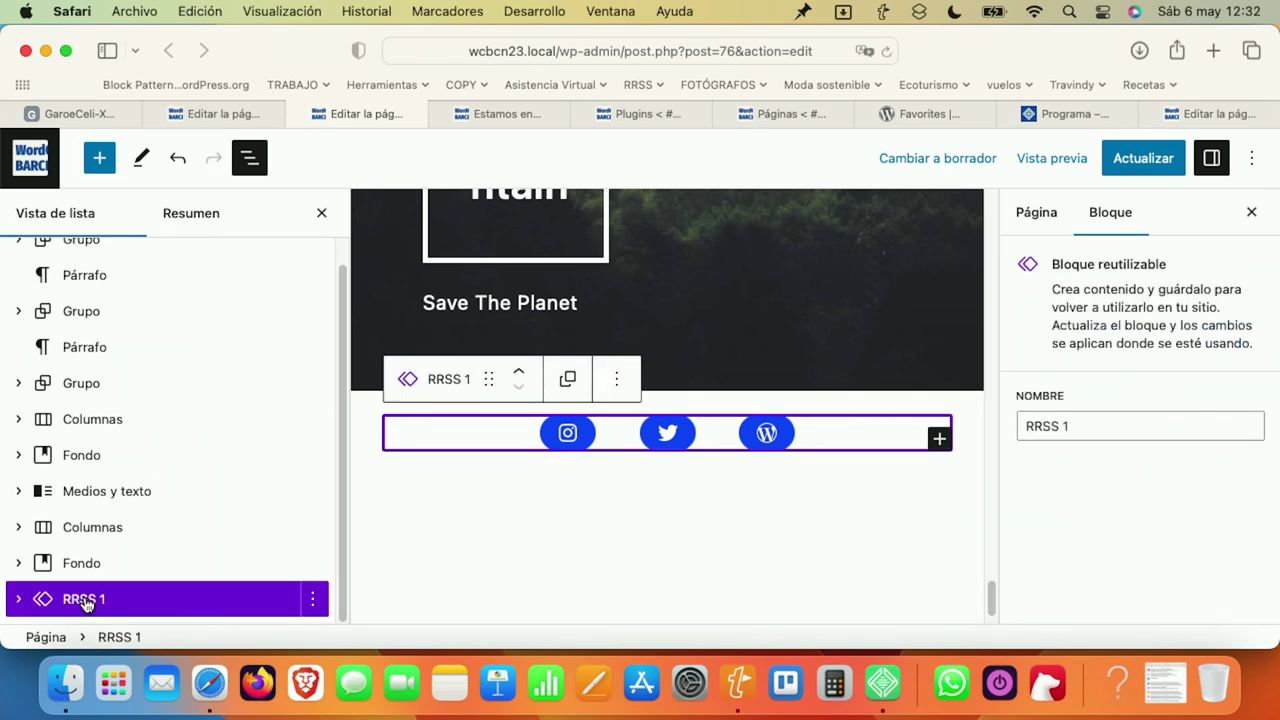
click(20, 599)
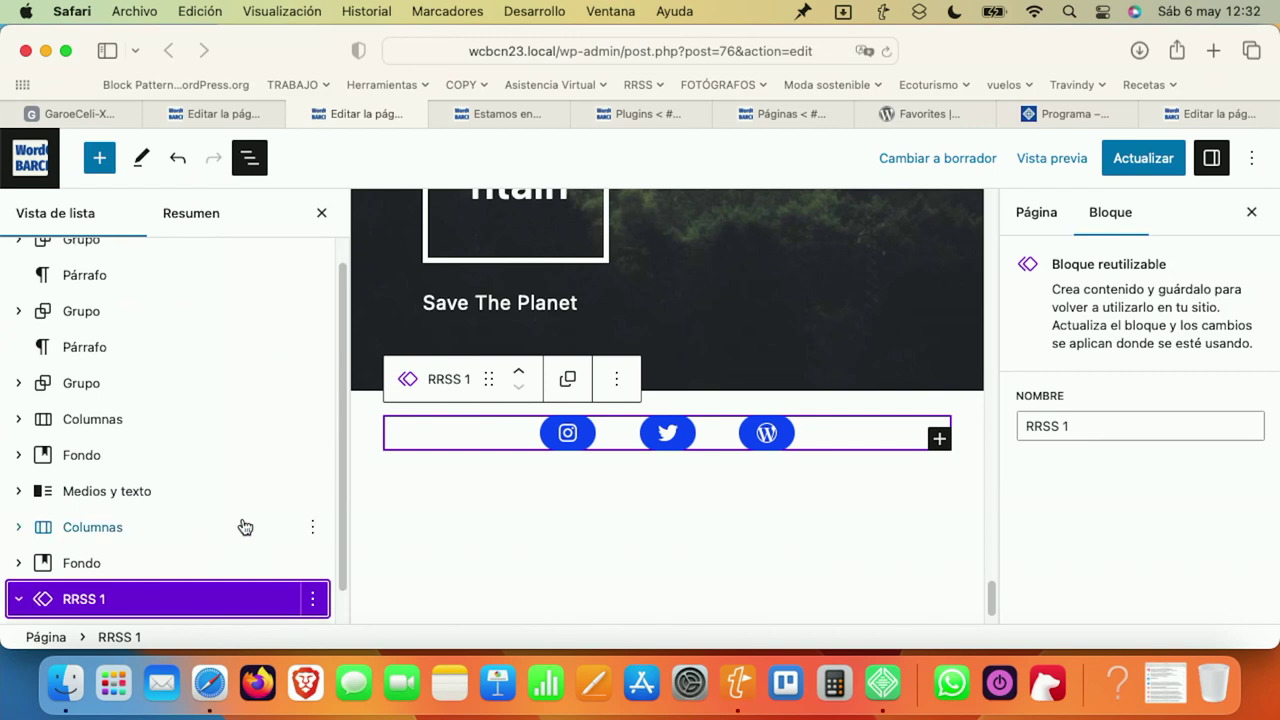
click(157, 600)
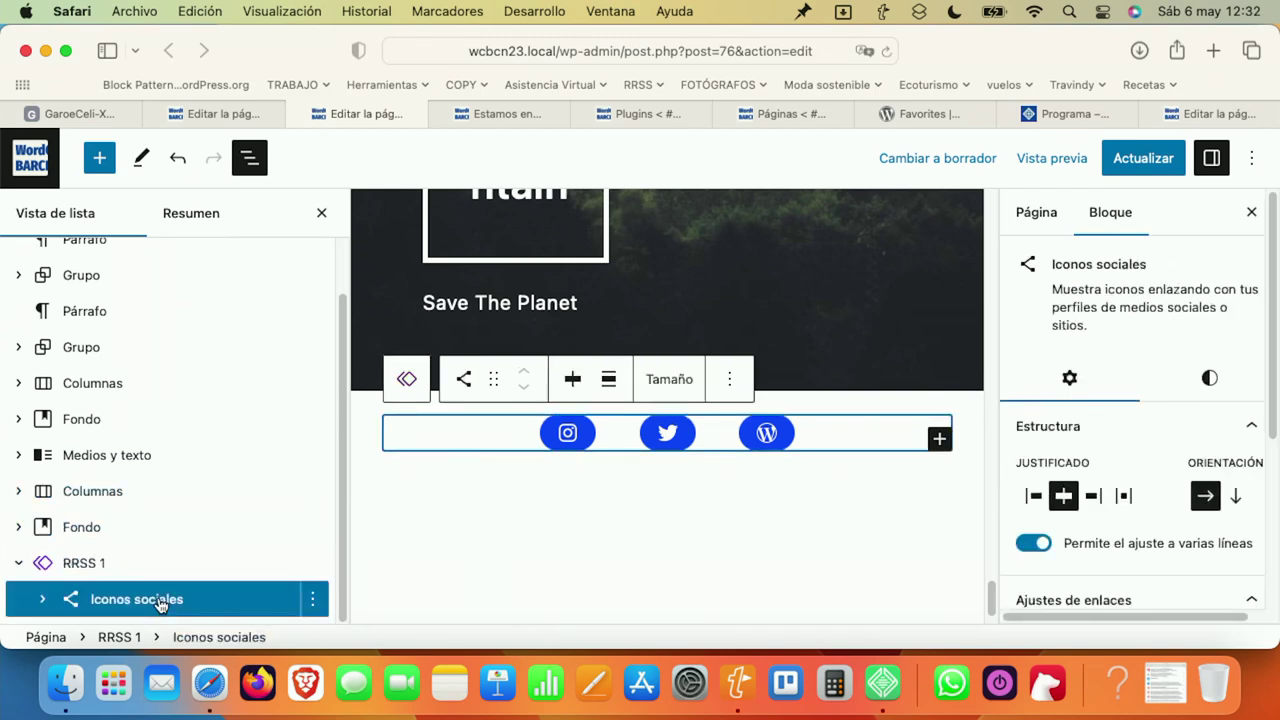
click(42, 599)
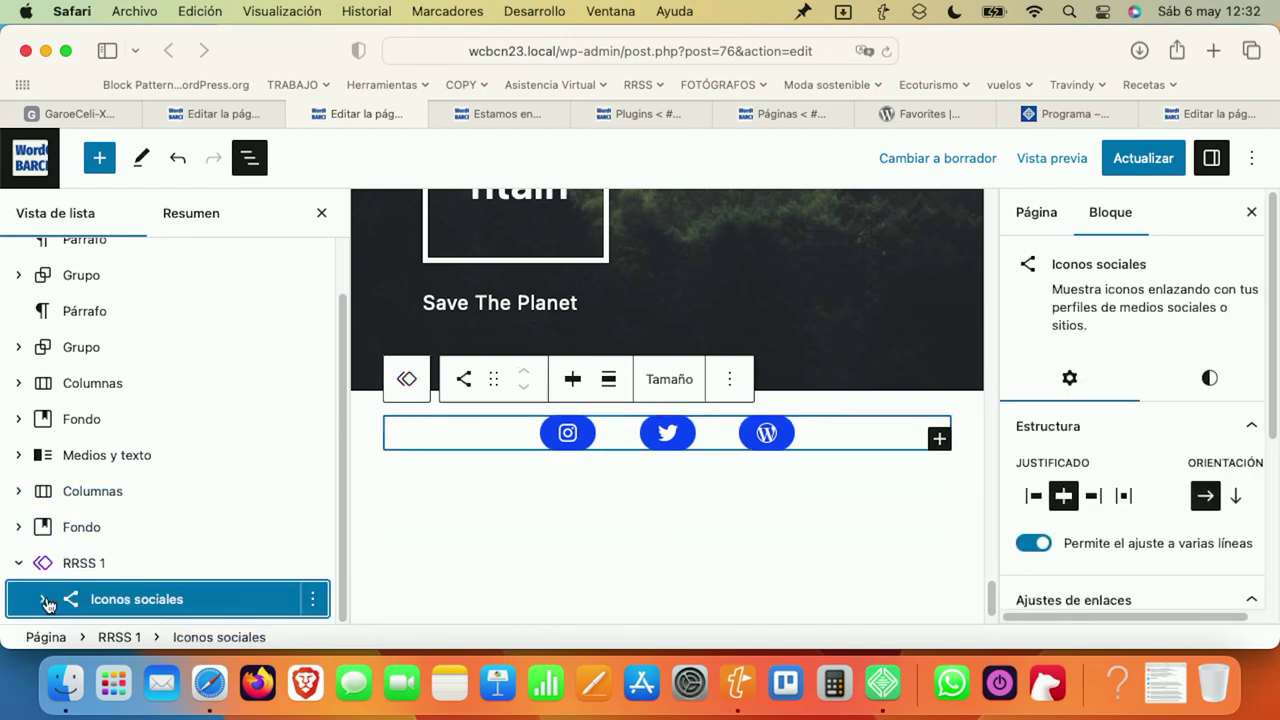
click(178, 536)
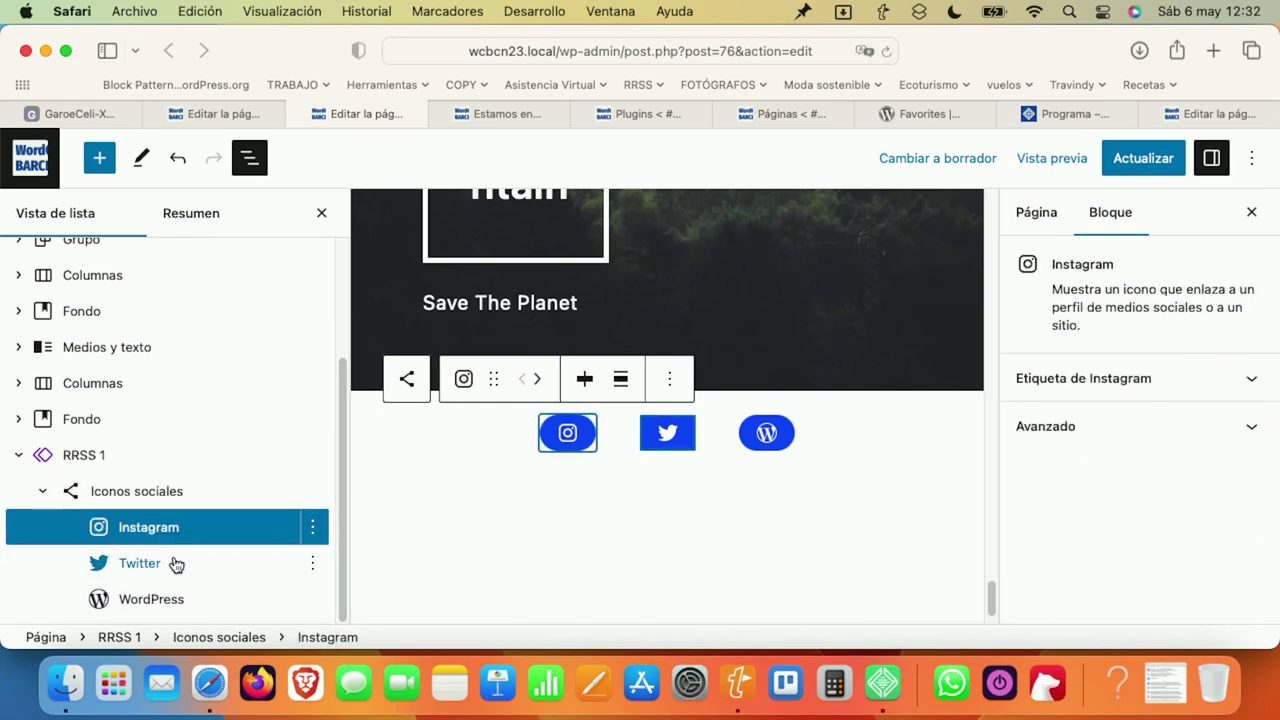
click(174, 564)
click(172, 596)
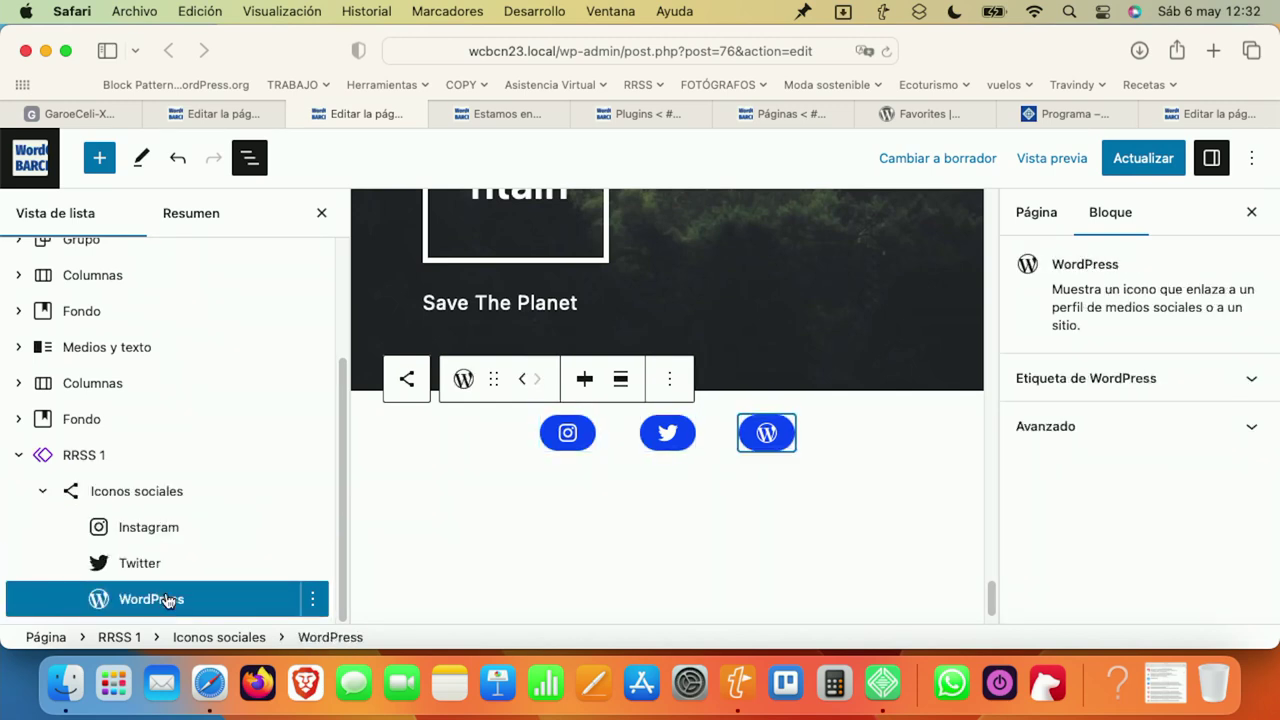
click(1254, 383)
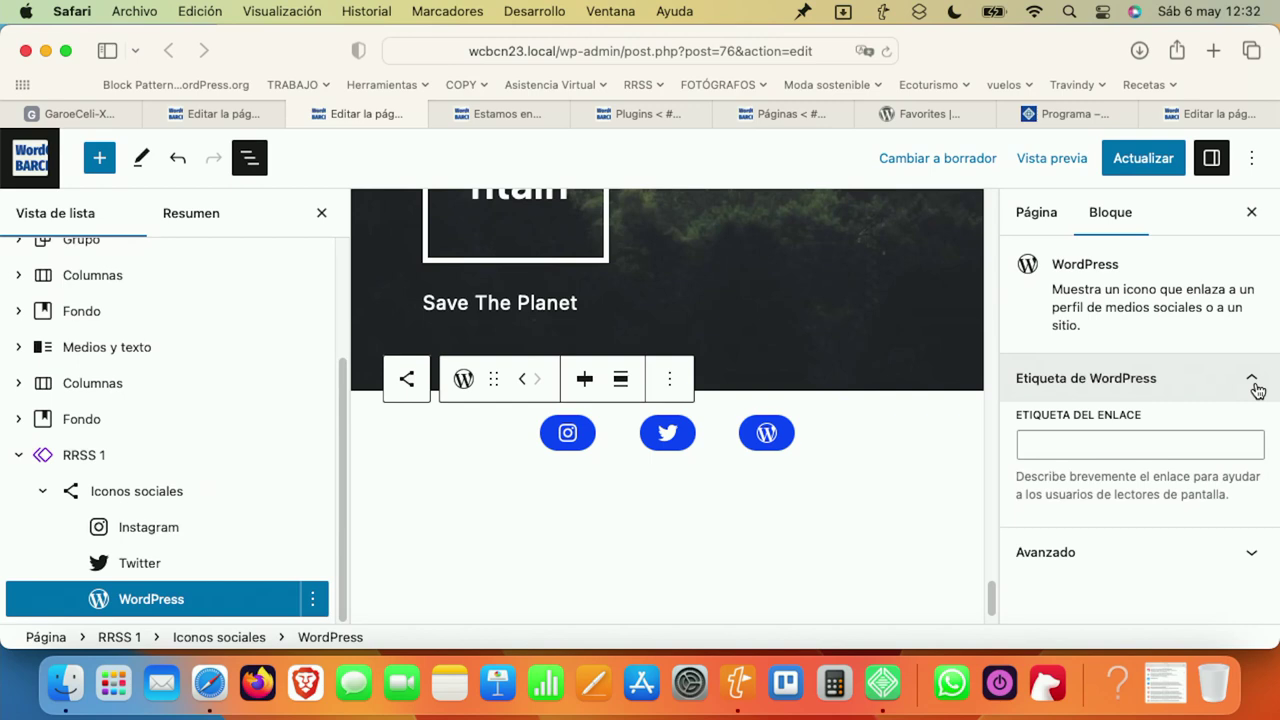
click(1254, 383)
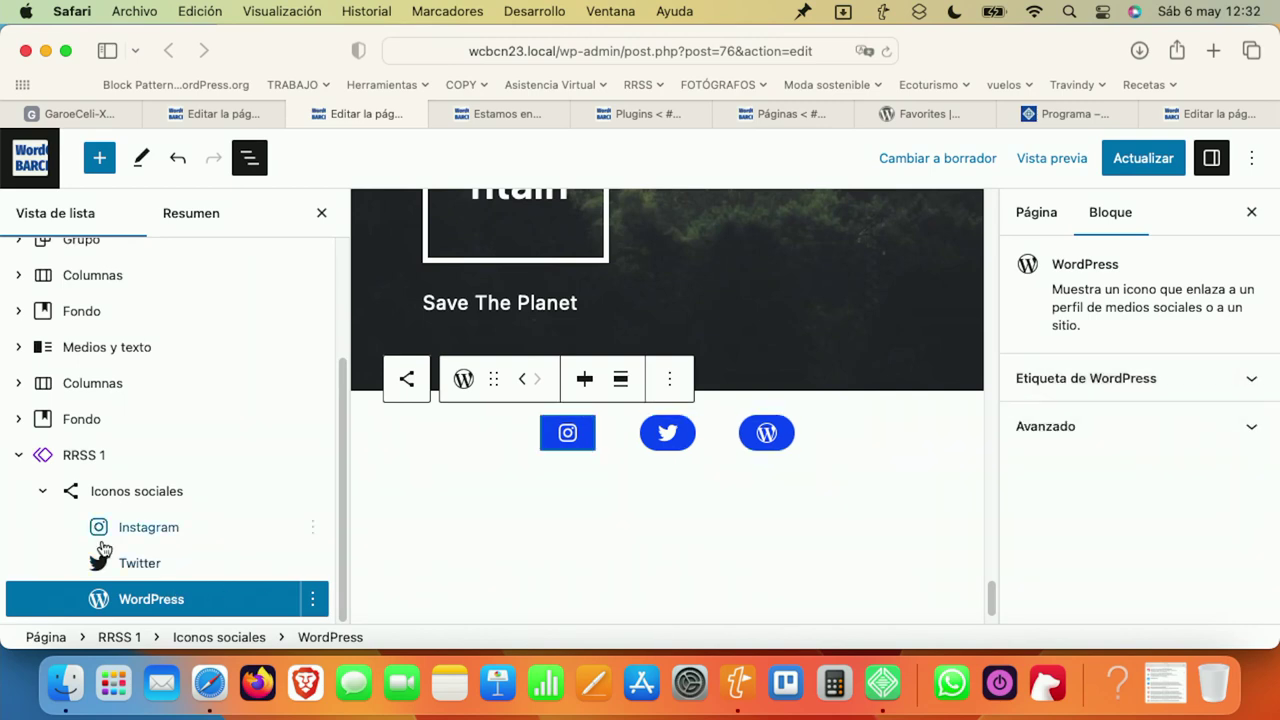
click(167, 494)
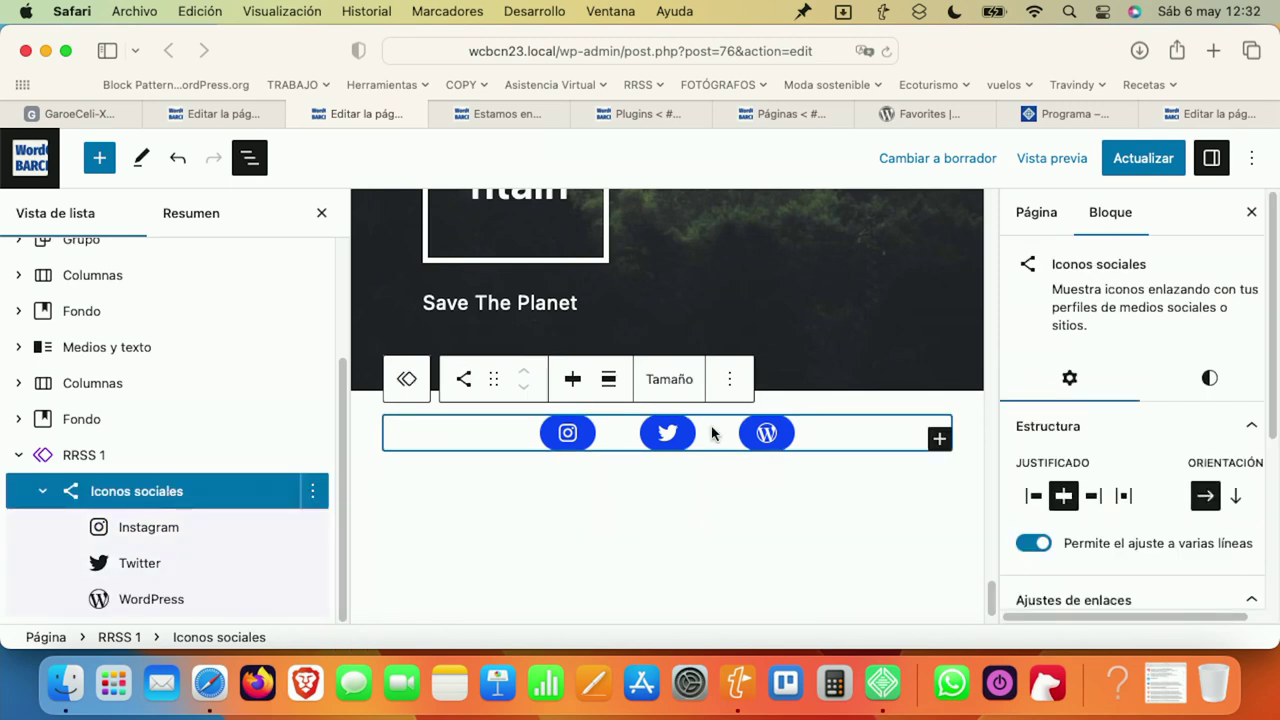
Duplicate the RRSS 1 reusable block twice.
click(114, 455)
click(313, 455)
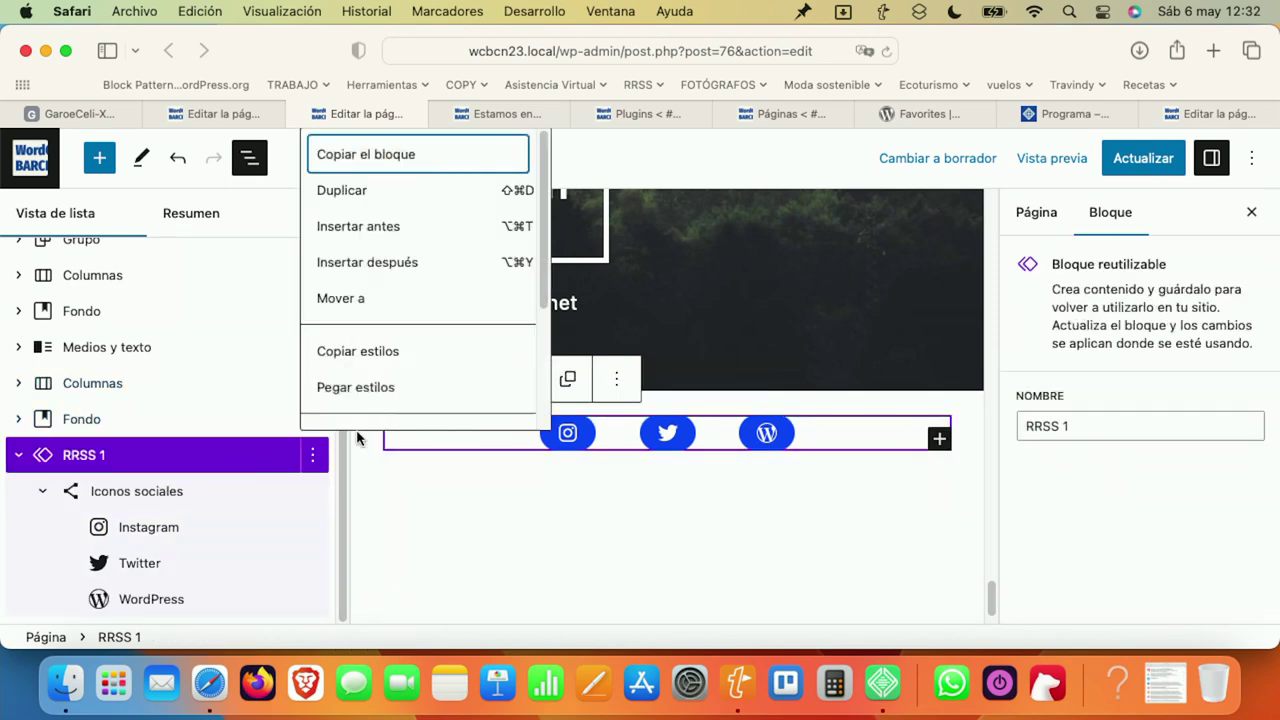
scroll(450, 340, down, 4)
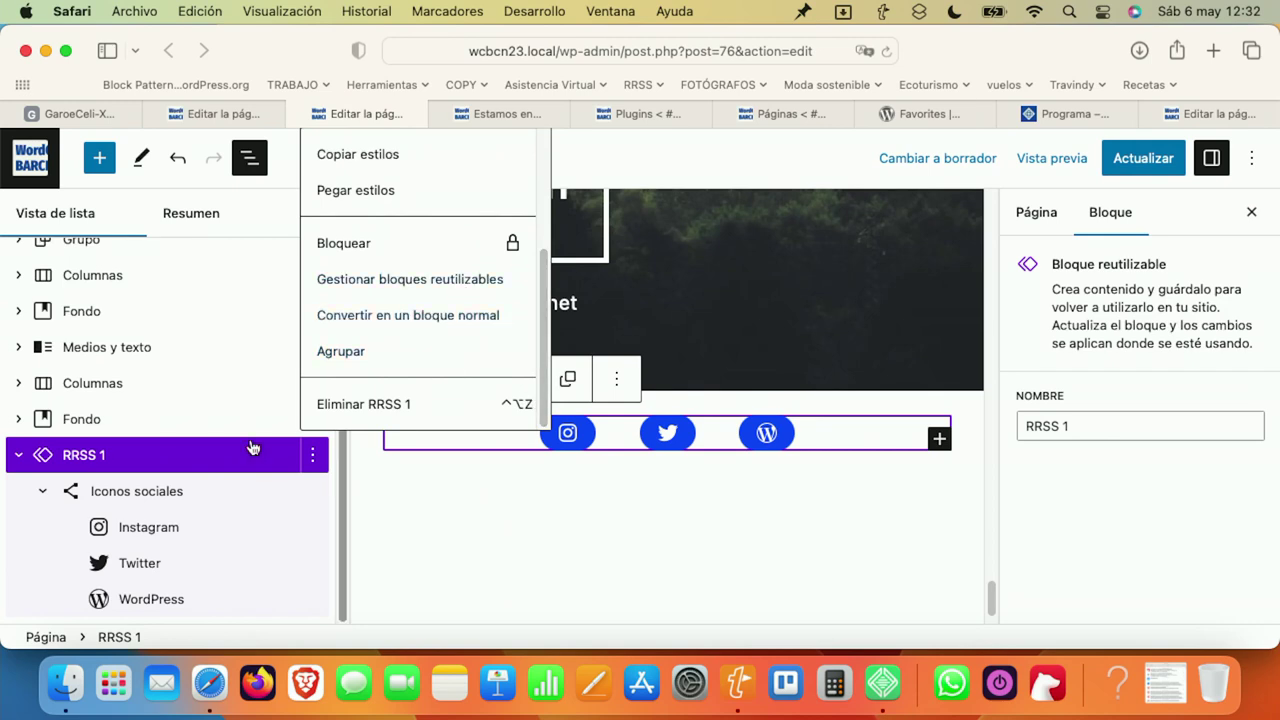
scroll(449, 337, up, 4)
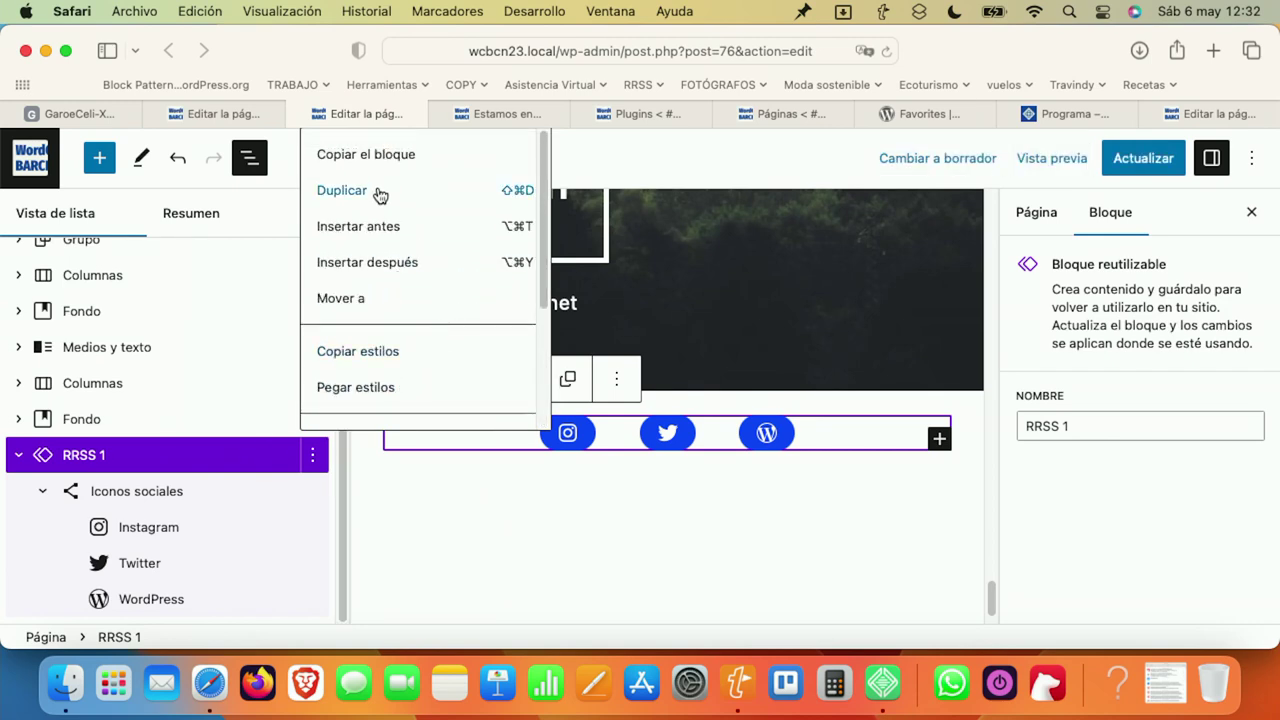
click(380, 192)
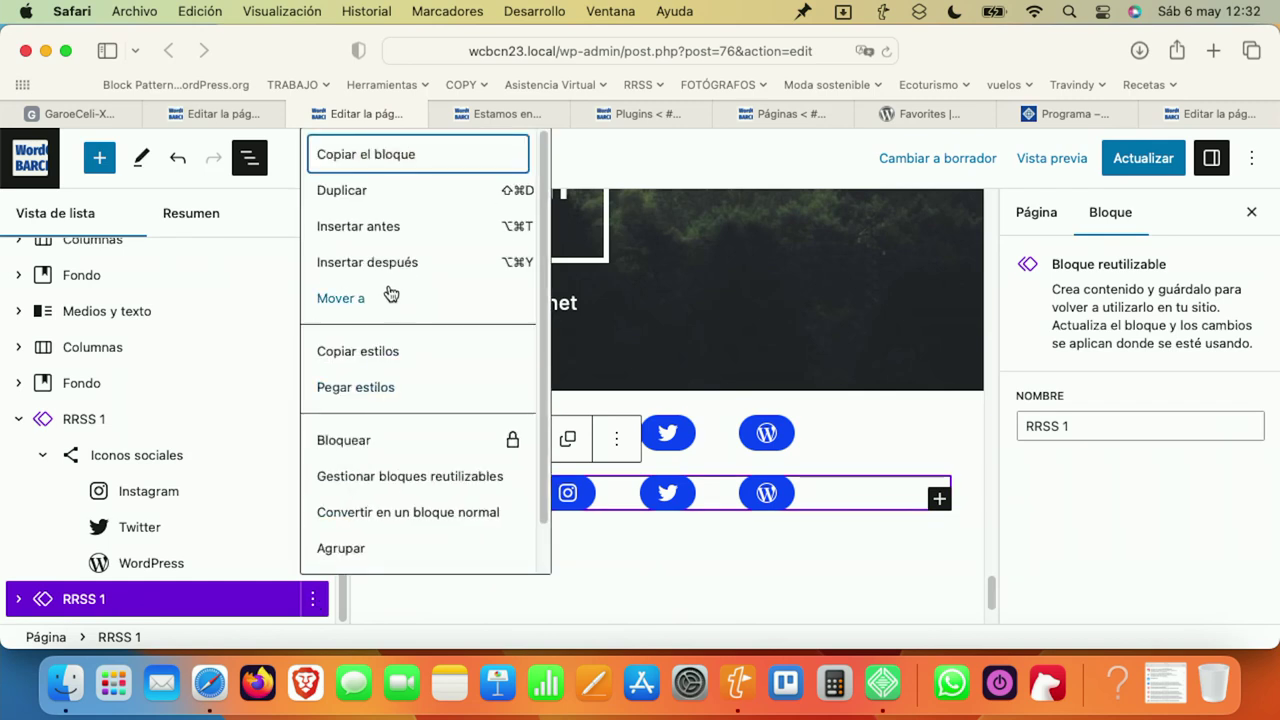
click(400, 194)
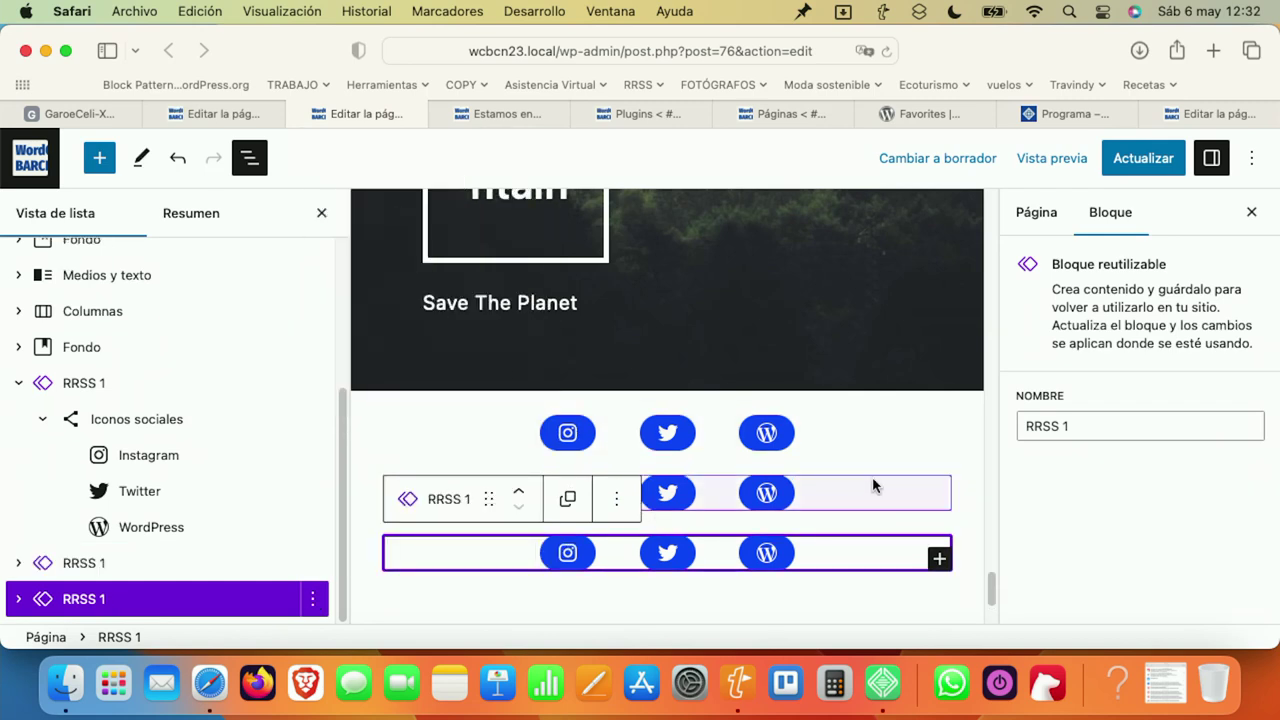
click(933, 447)
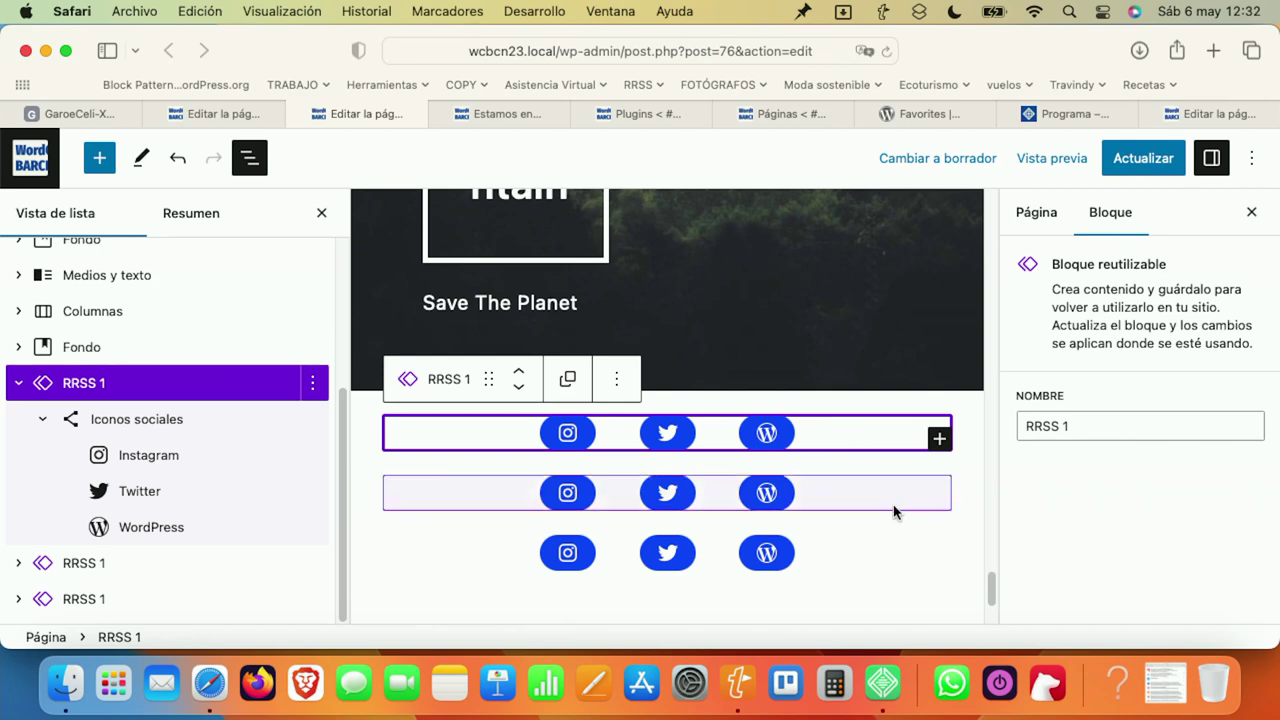
Convert the last RRSS 1 copy into a normal block and collapse the first RRSS 1 in the block list.
click(886, 556)
click(617, 499)
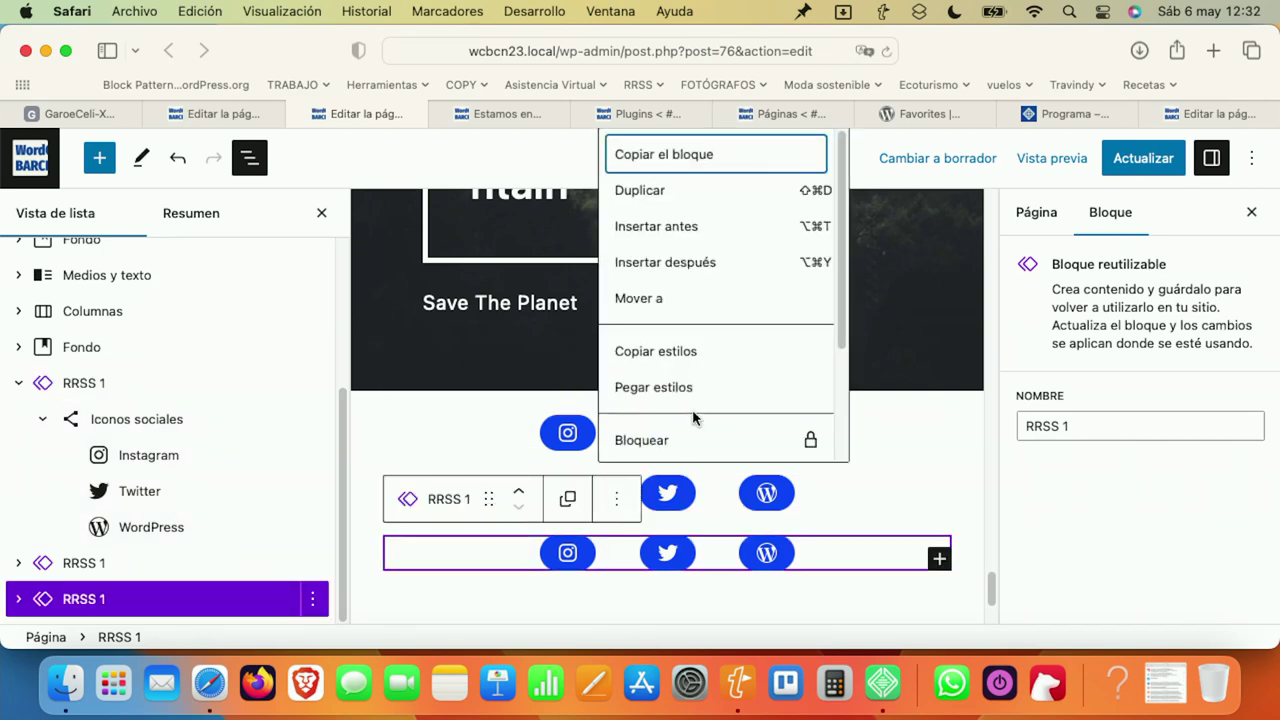
drag(843, 318, 852, 432)
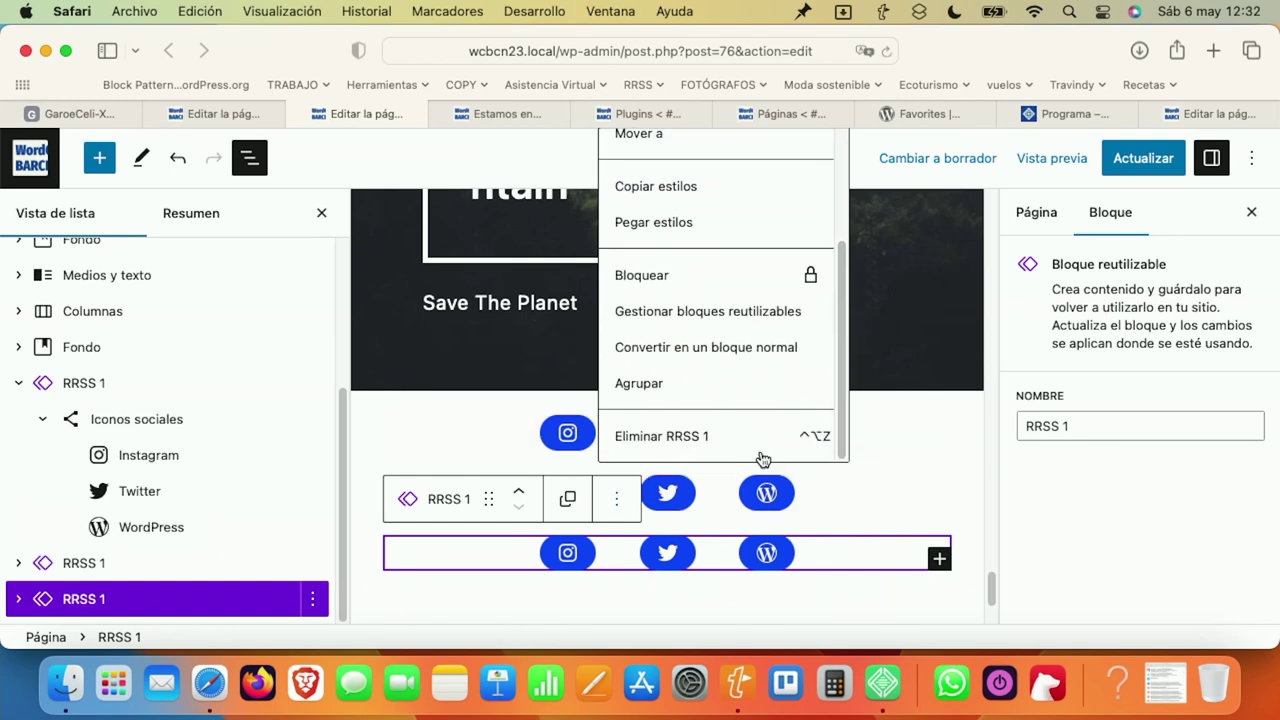
click(704, 352)
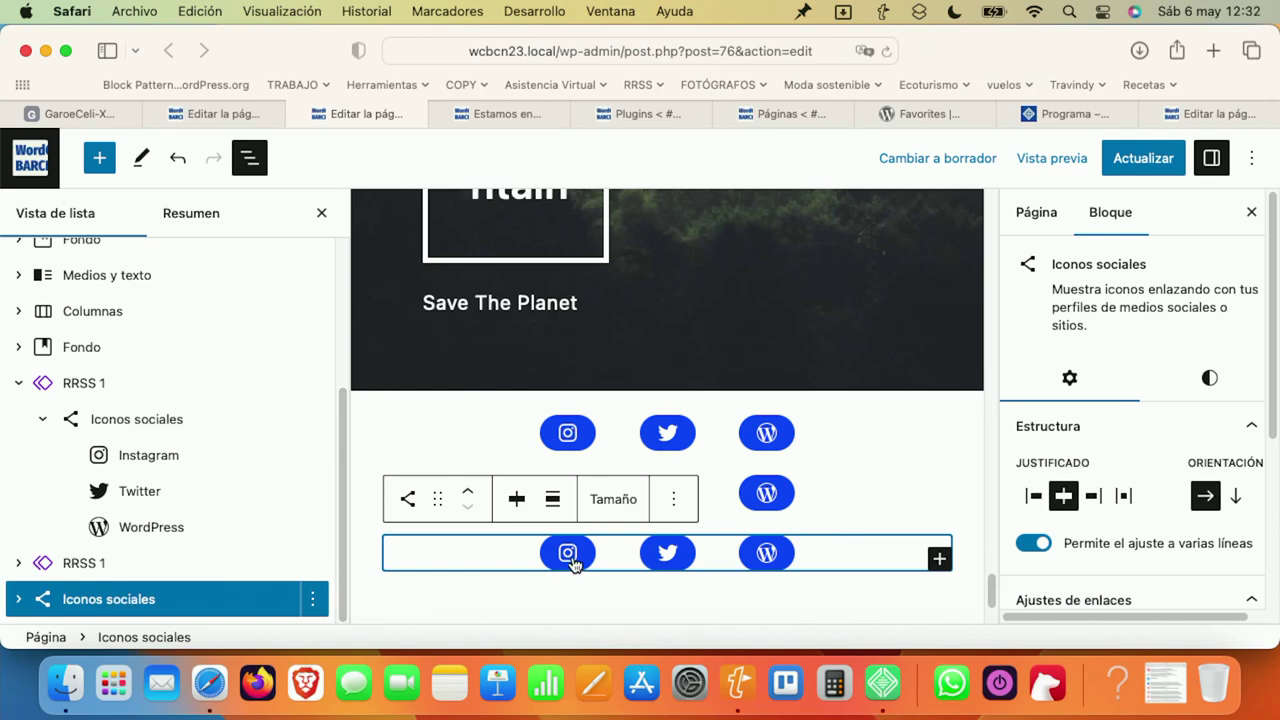
click(18, 383)
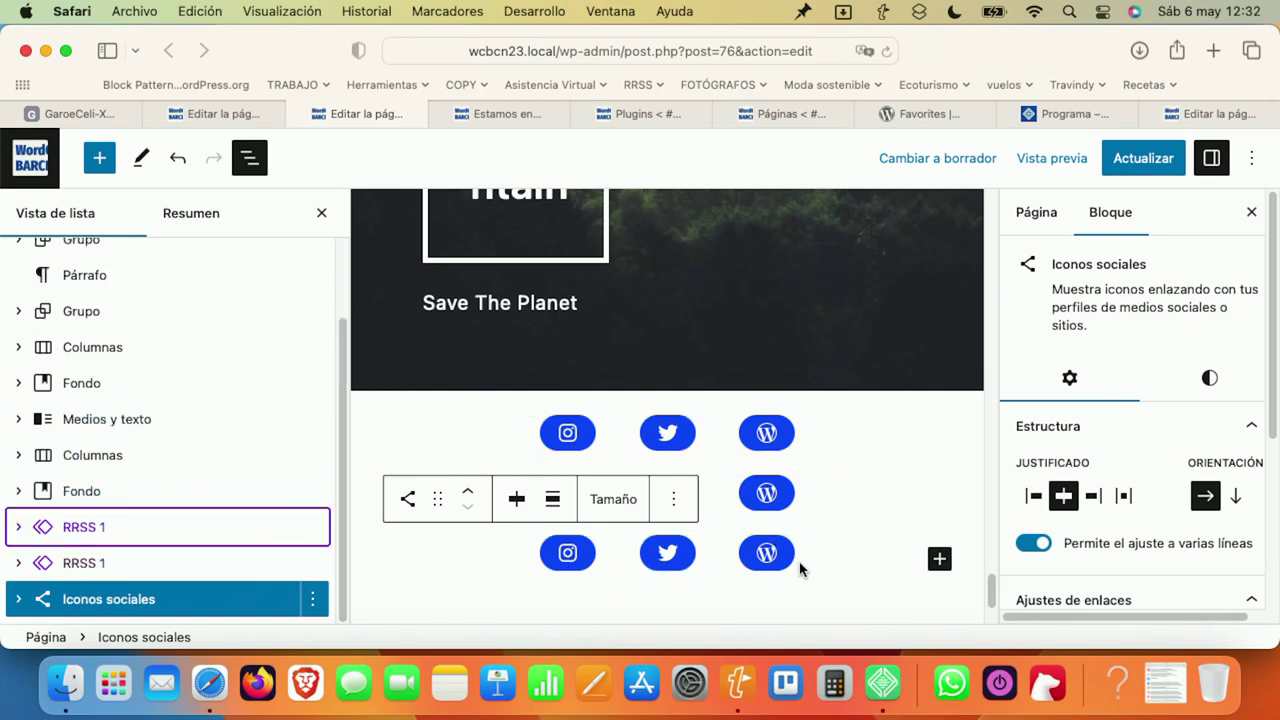
Set the converted social icons' background to the yellow Secundario (FAB811) and their icon color to the blue Principal (124FFA).
click(1216, 390)
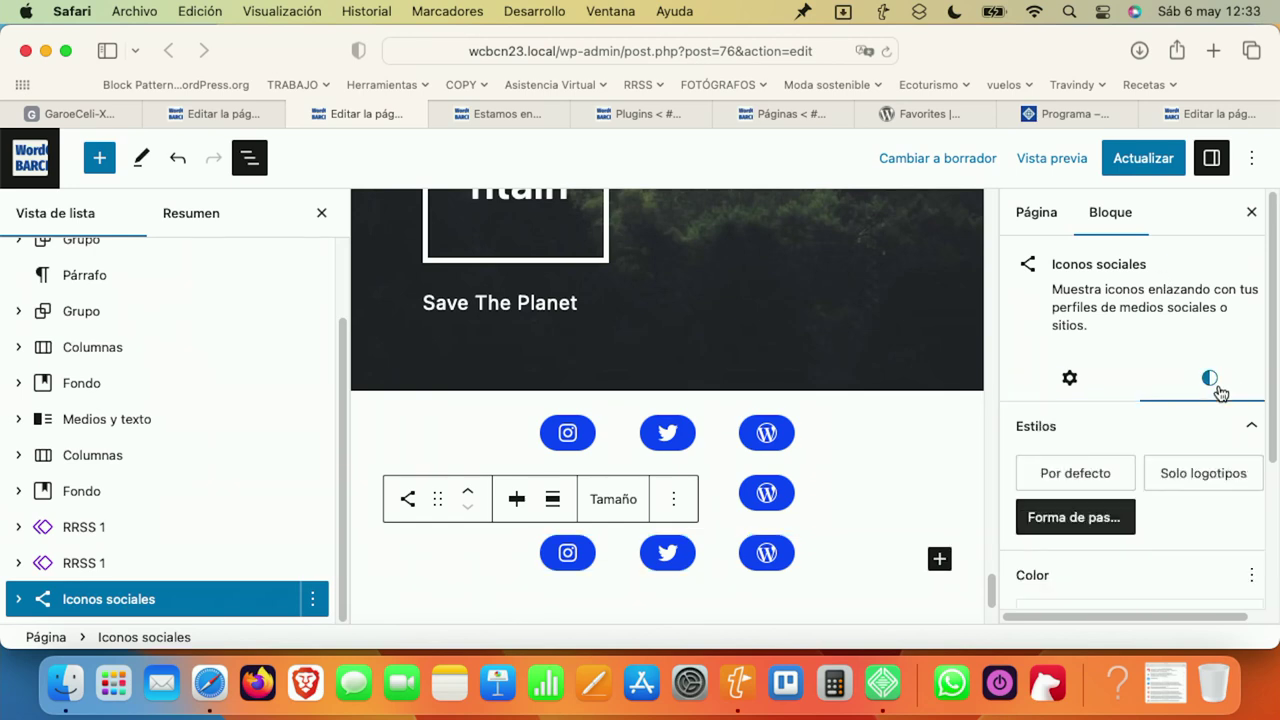
scroll(1274, 445, down, 5)
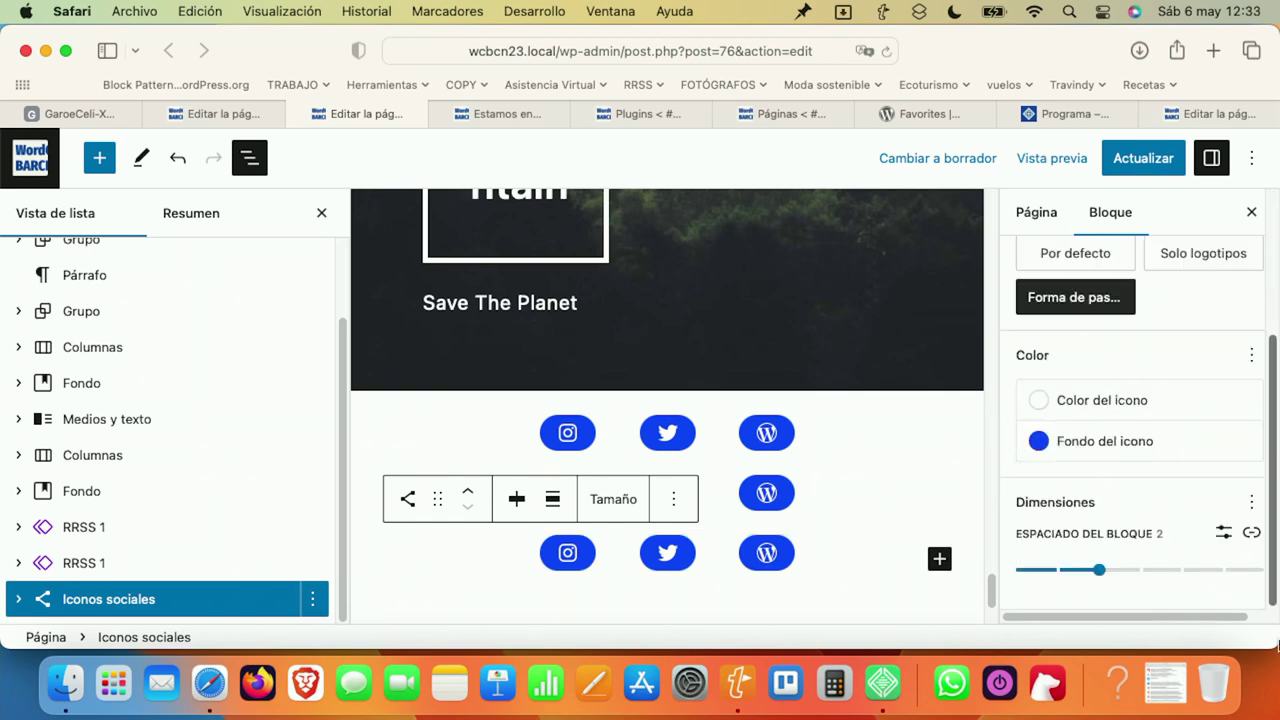
click(1105, 455)
click(870, 318)
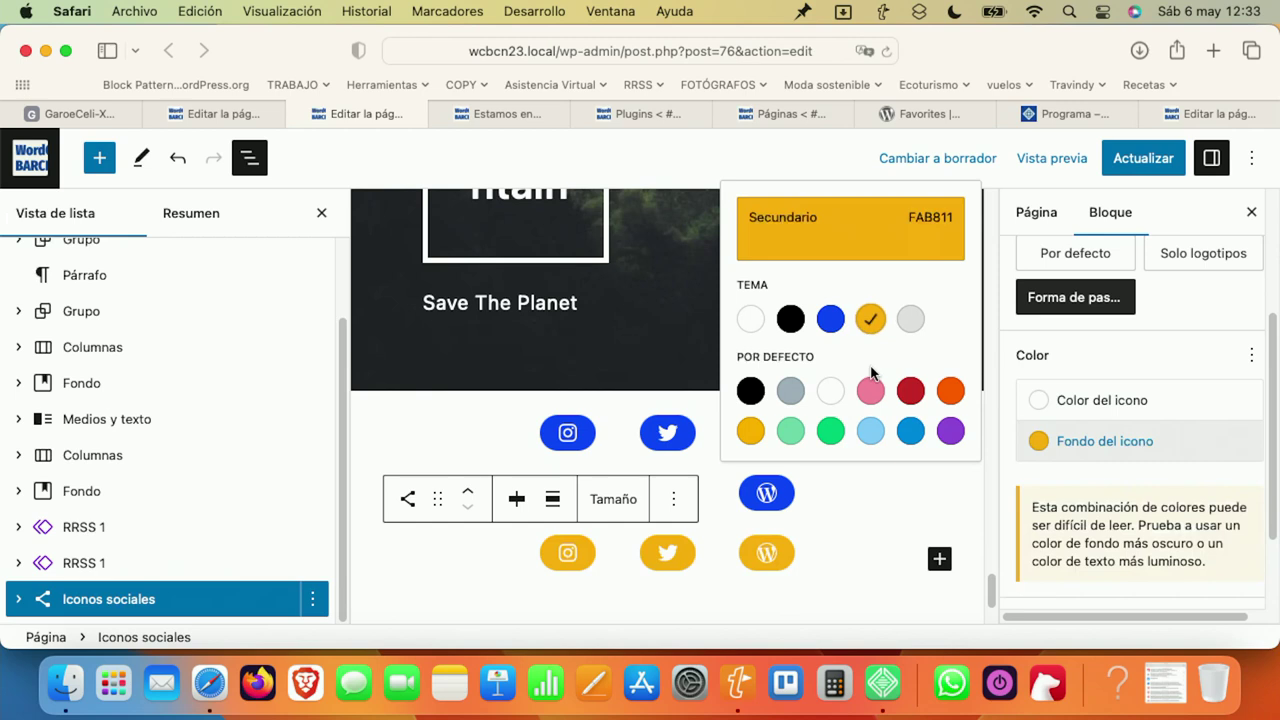
click(1108, 410)
click(848, 291)
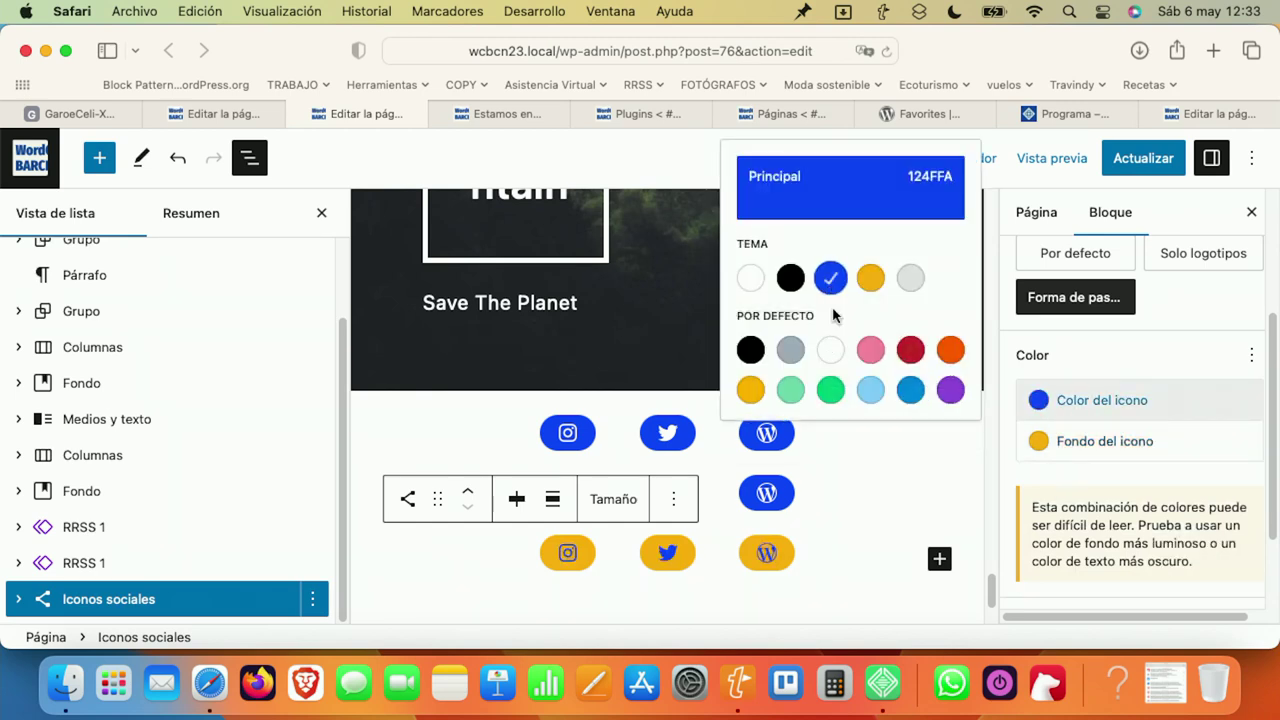
click(857, 561)
click(968, 480)
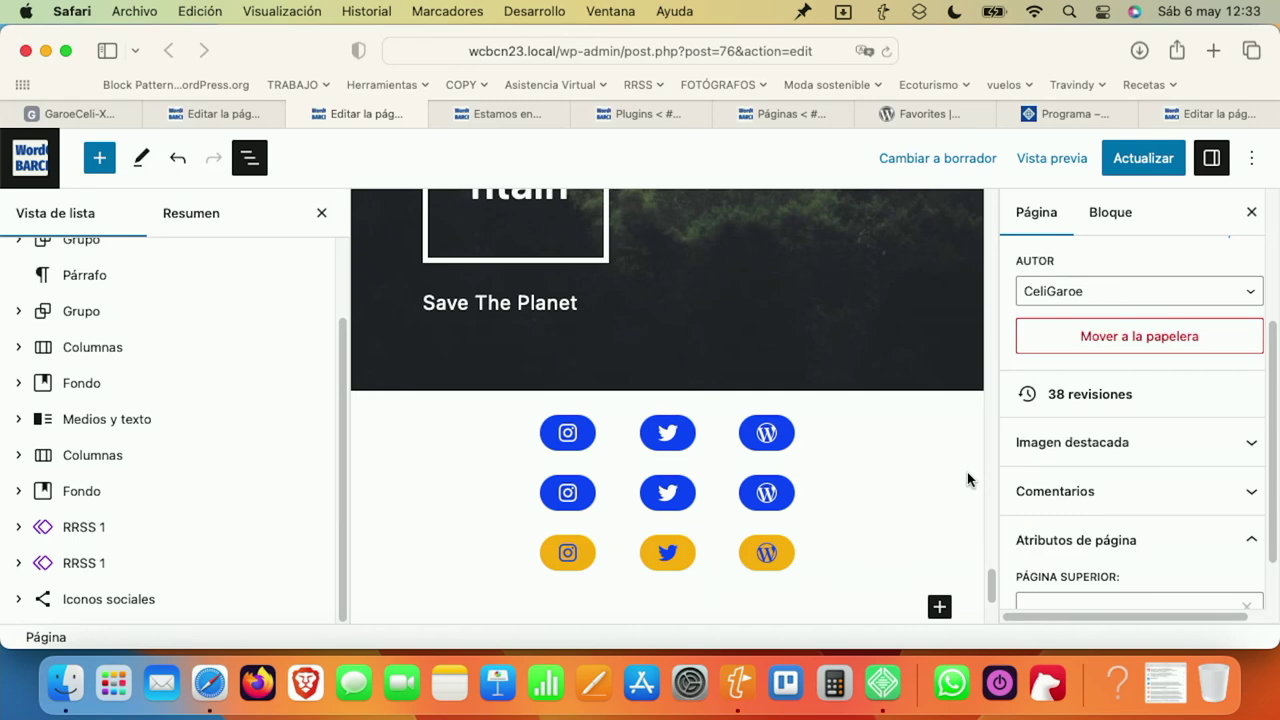
Inspect the second RRSS 1 reusable block's settings and the social icons block nested inside it.
click(888, 487)
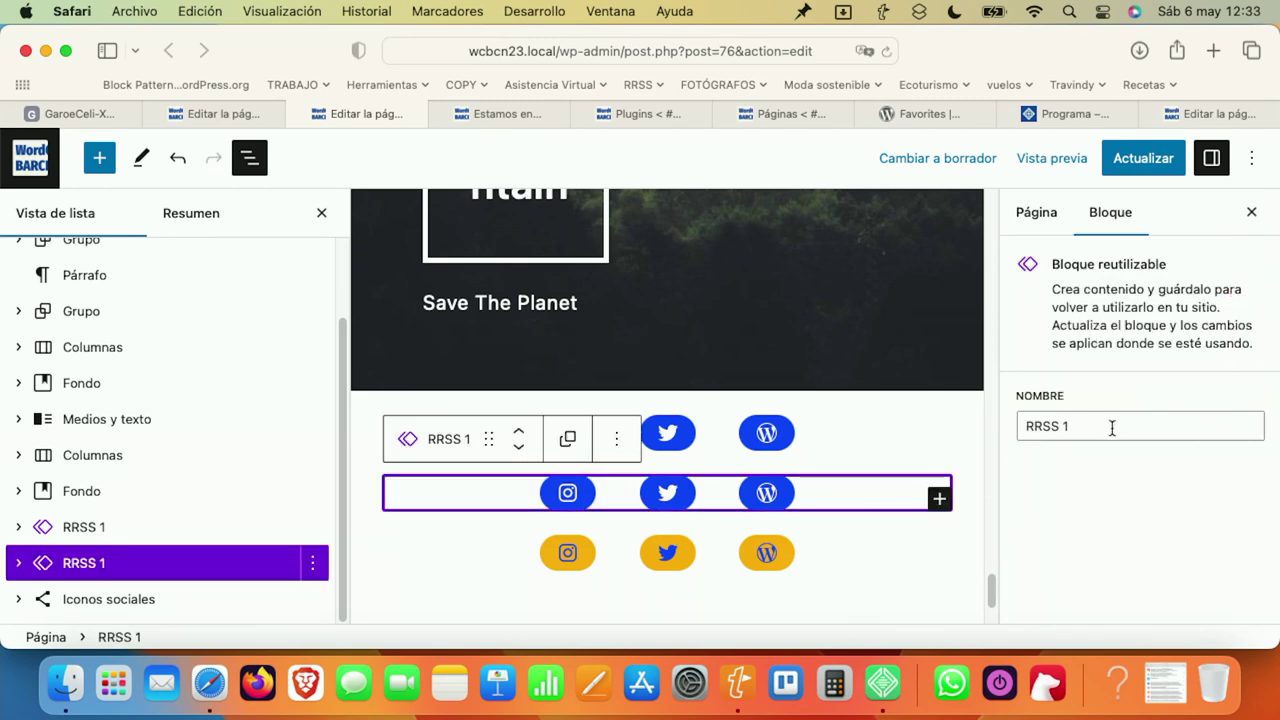
click(1042, 216)
click(832, 498)
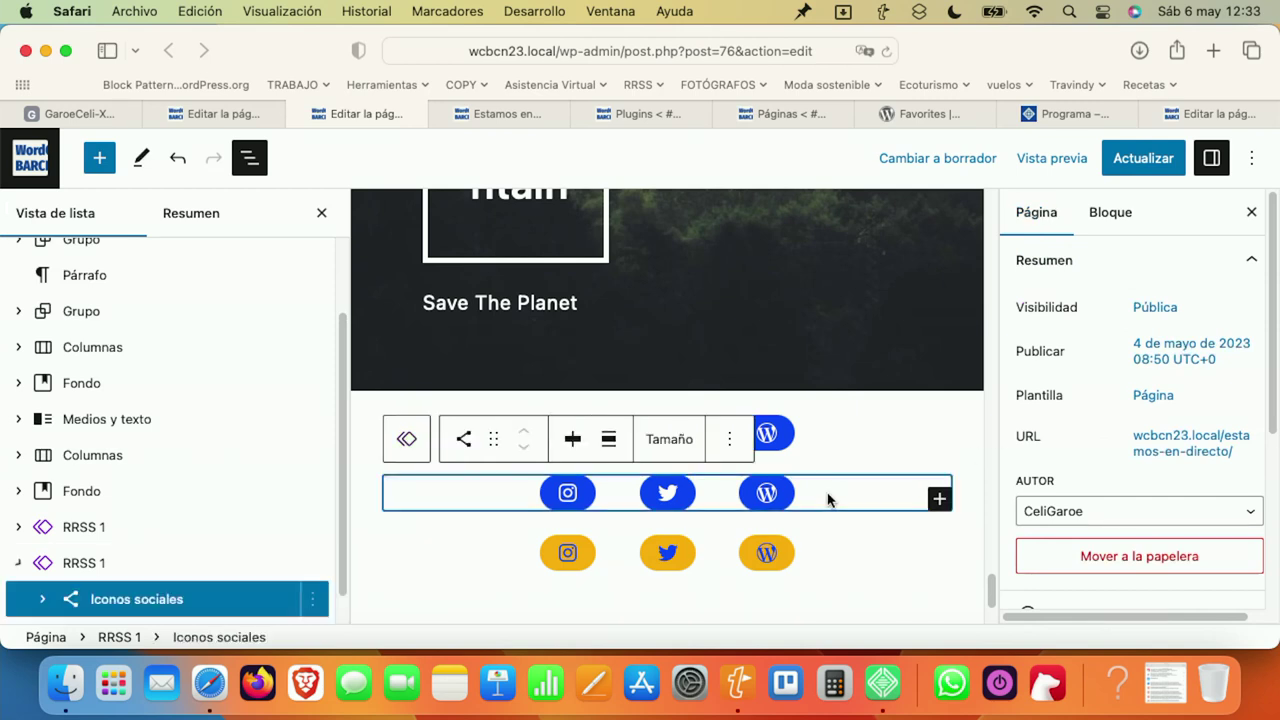
click(136, 578)
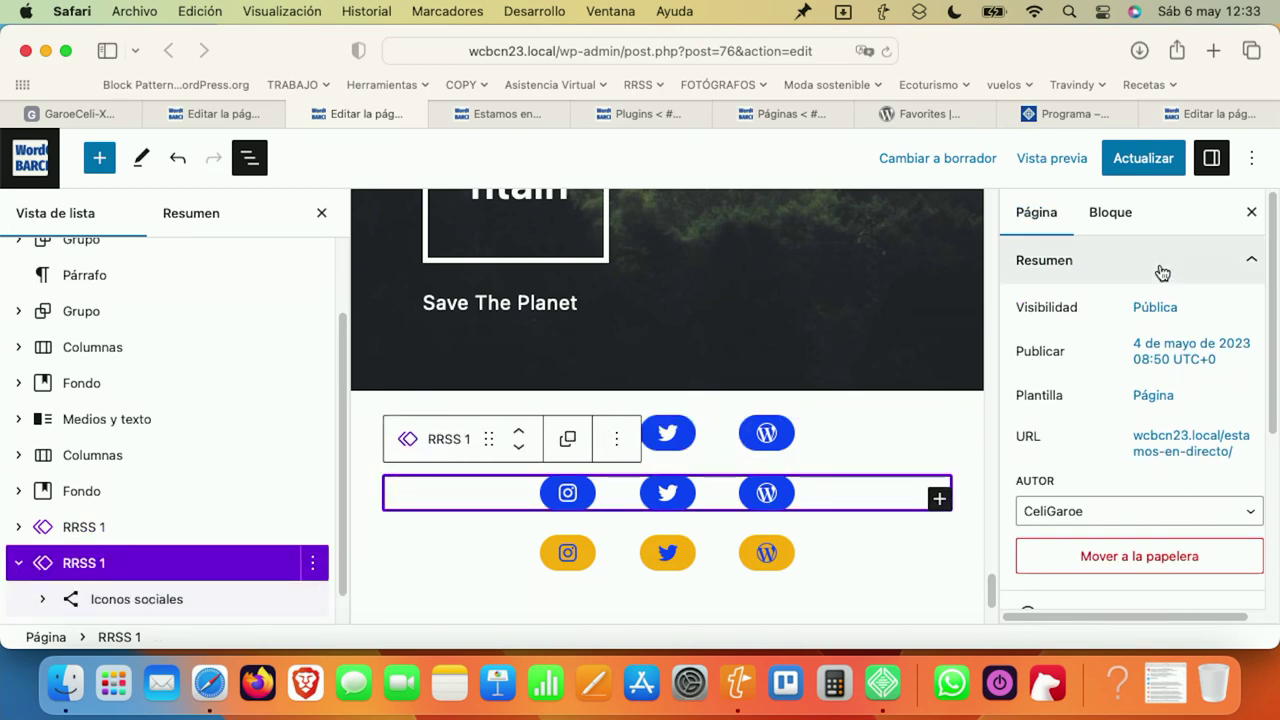
click(1124, 222)
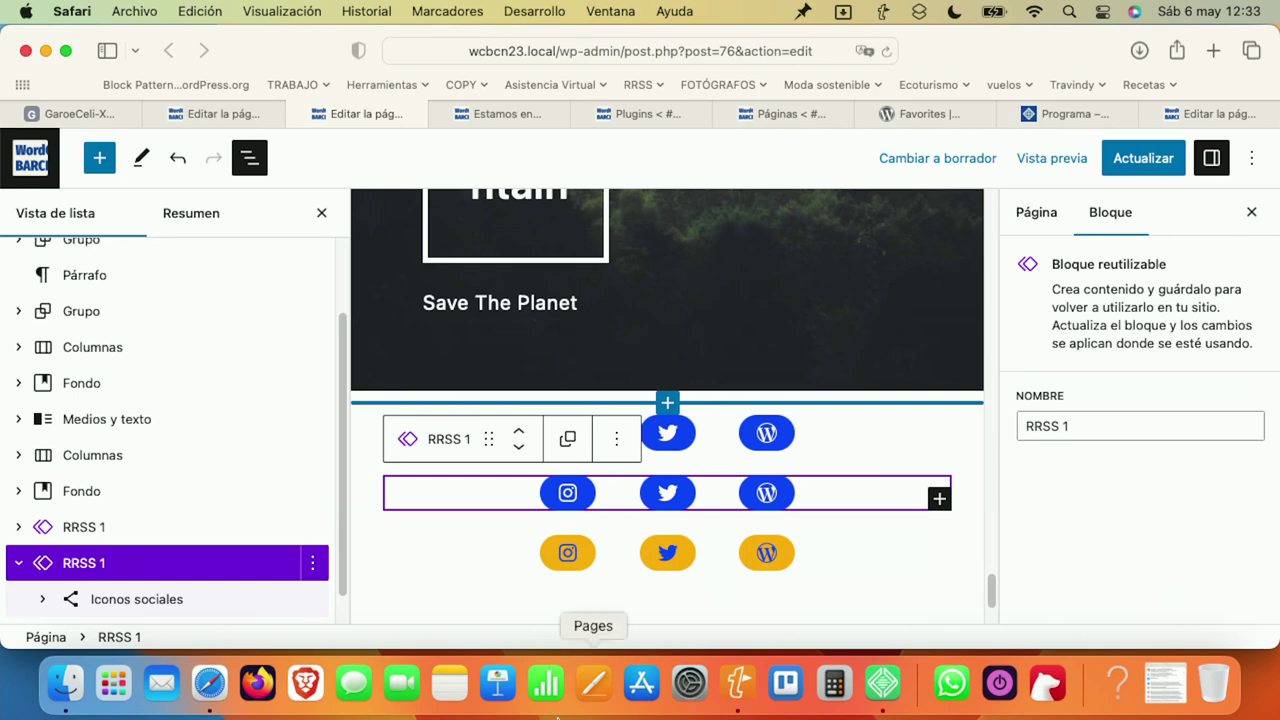
click(18, 563)
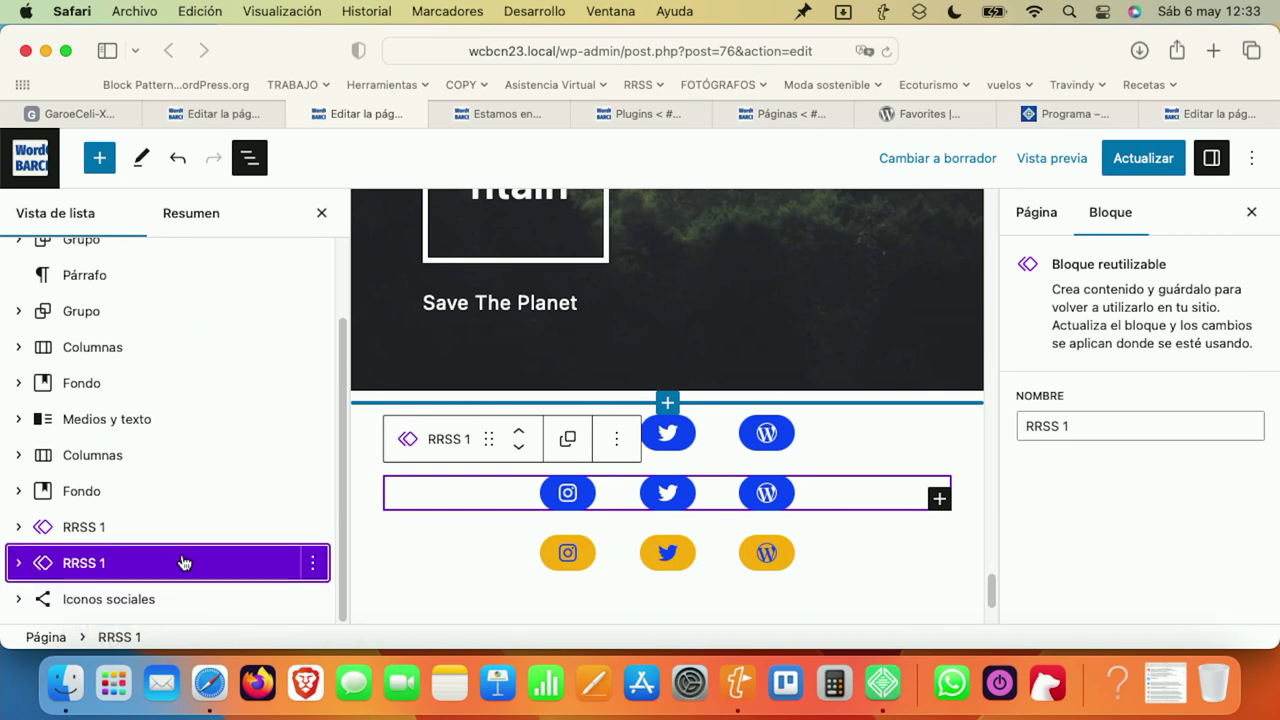
Set the size of the social icons nested in the second RRSS 1 reusable block to Grande and compare all three icon rows.
click(18, 563)
click(128, 600)
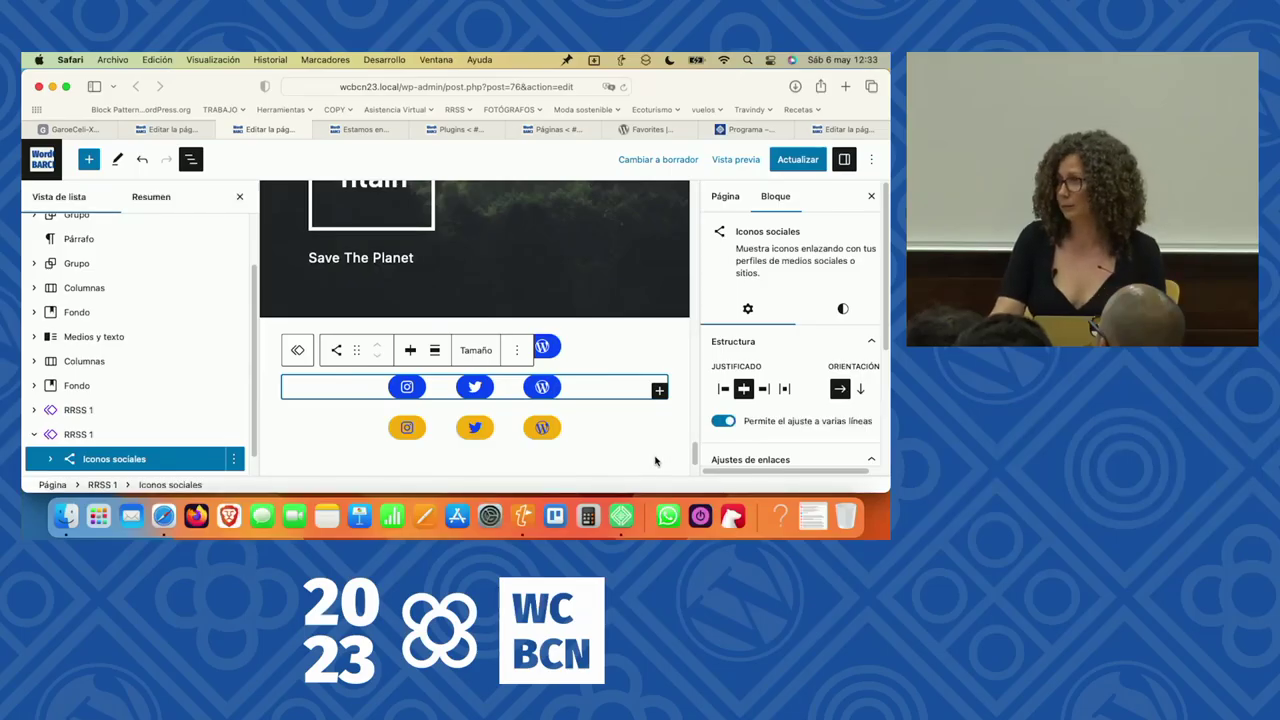
click(843, 309)
scroll(830, 420, down, 5)
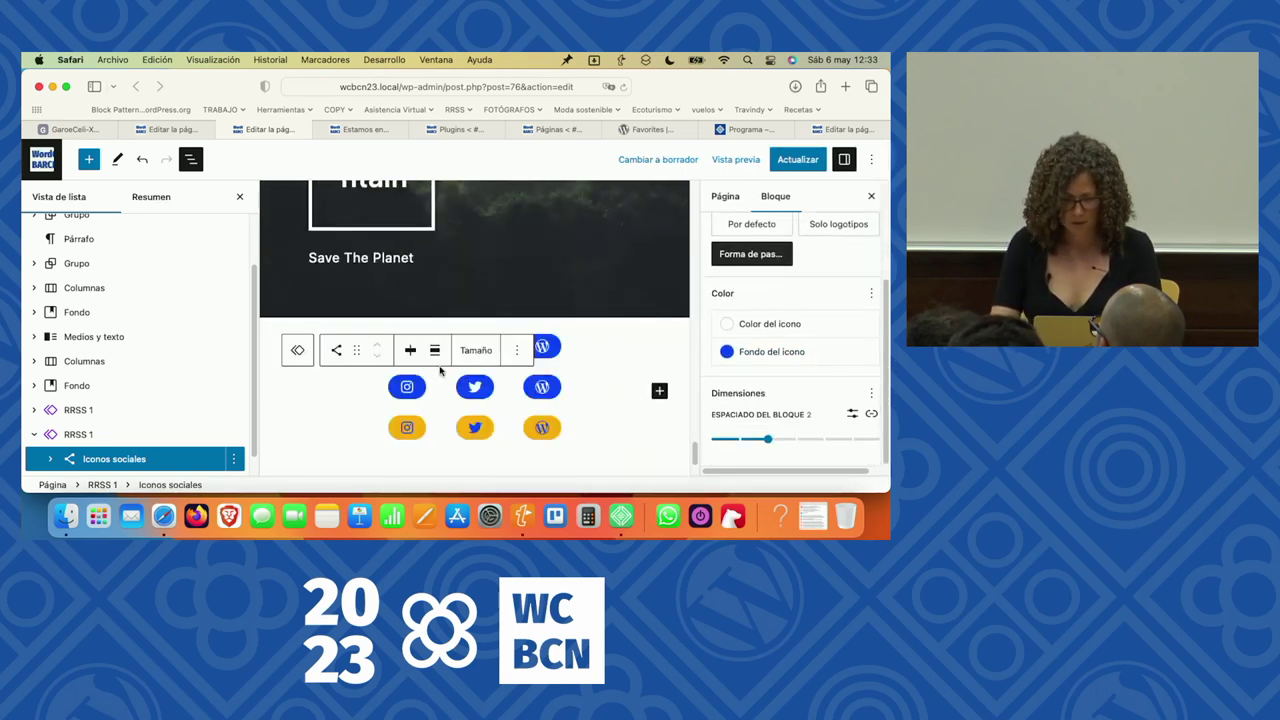
click(476, 350)
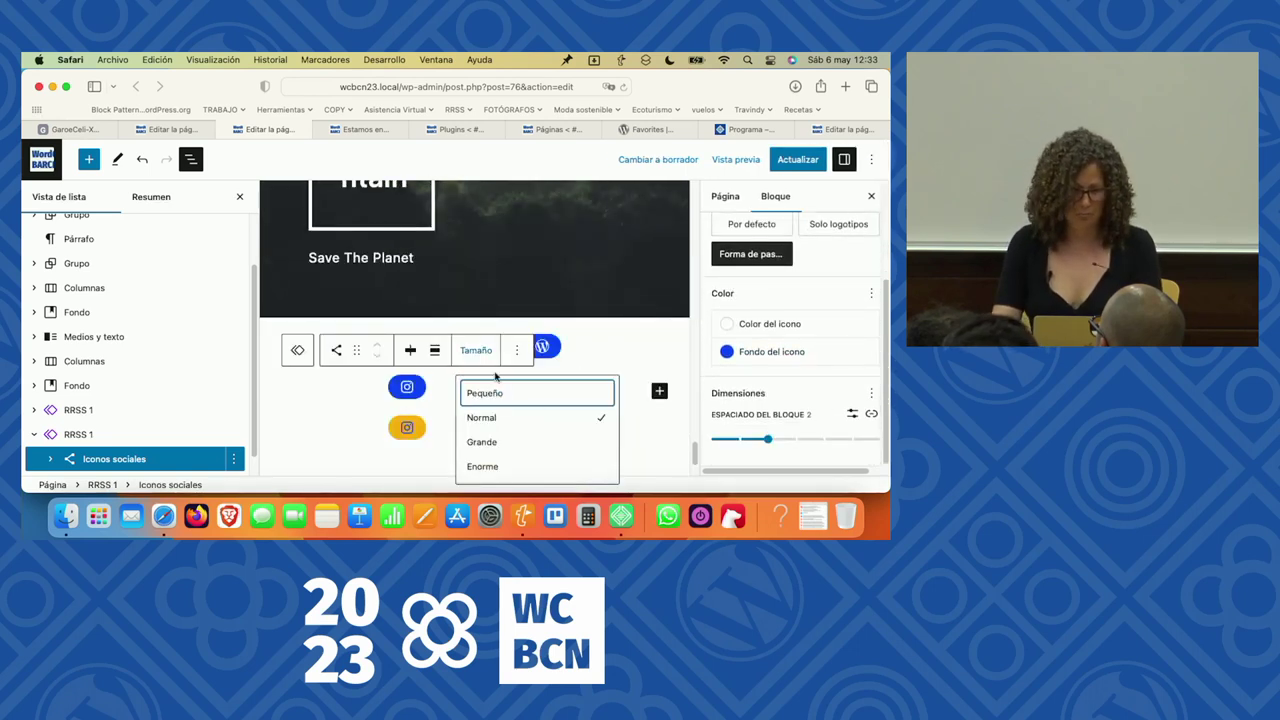
click(494, 443)
click(655, 375)
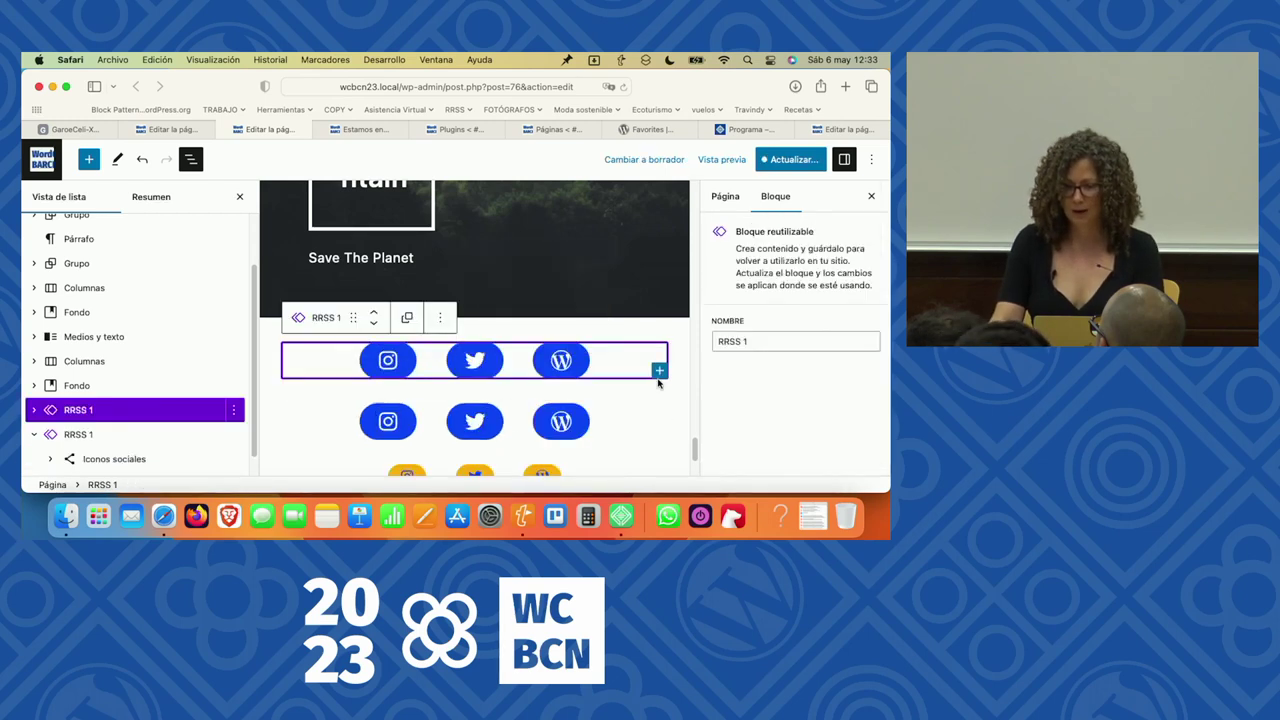
click(677, 405)
scroll(677, 405, down, 3)
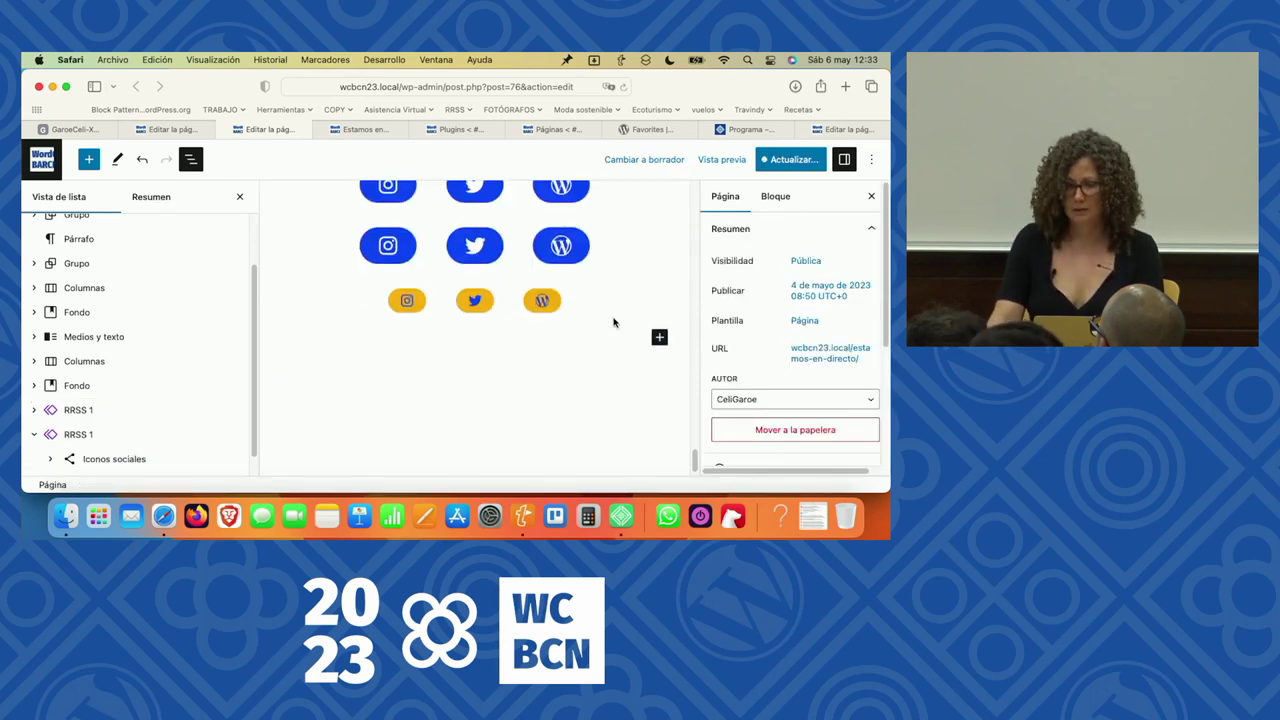
Update the page and save the changes to the RRSS 1 reusable block along with it.
scroll(614, 325, up, 3)
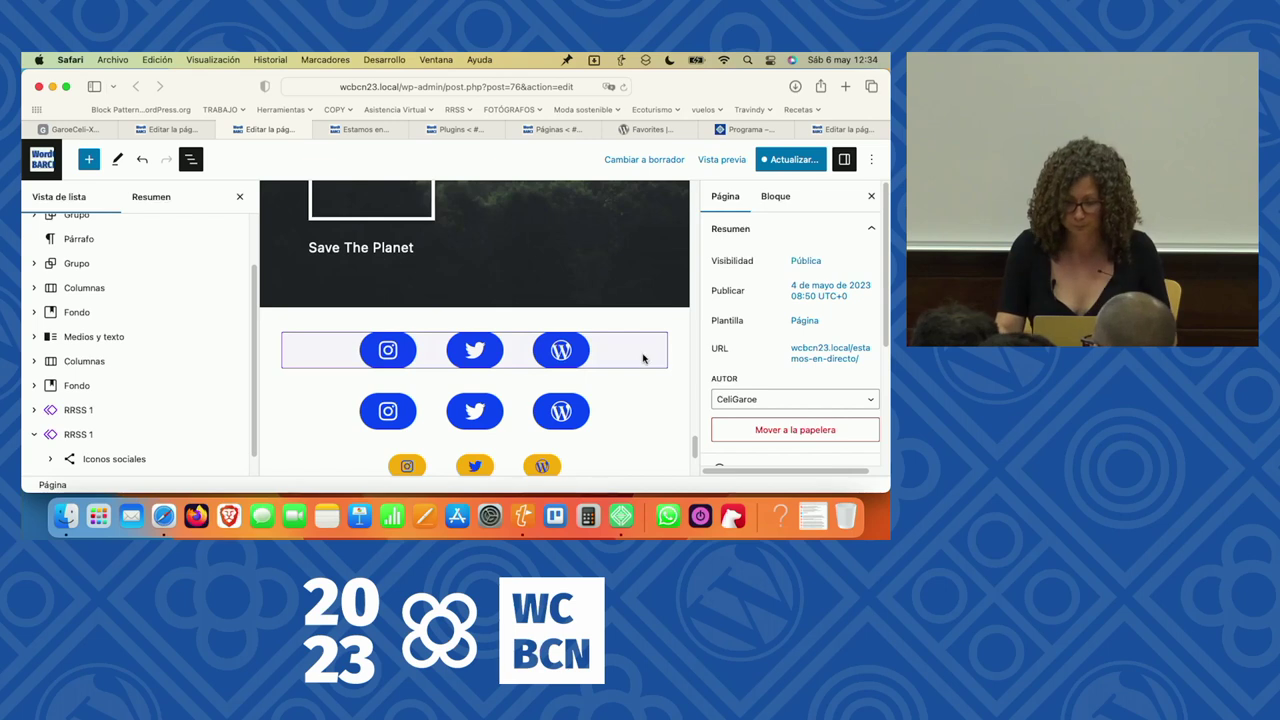
click(780, 160)
click(773, 162)
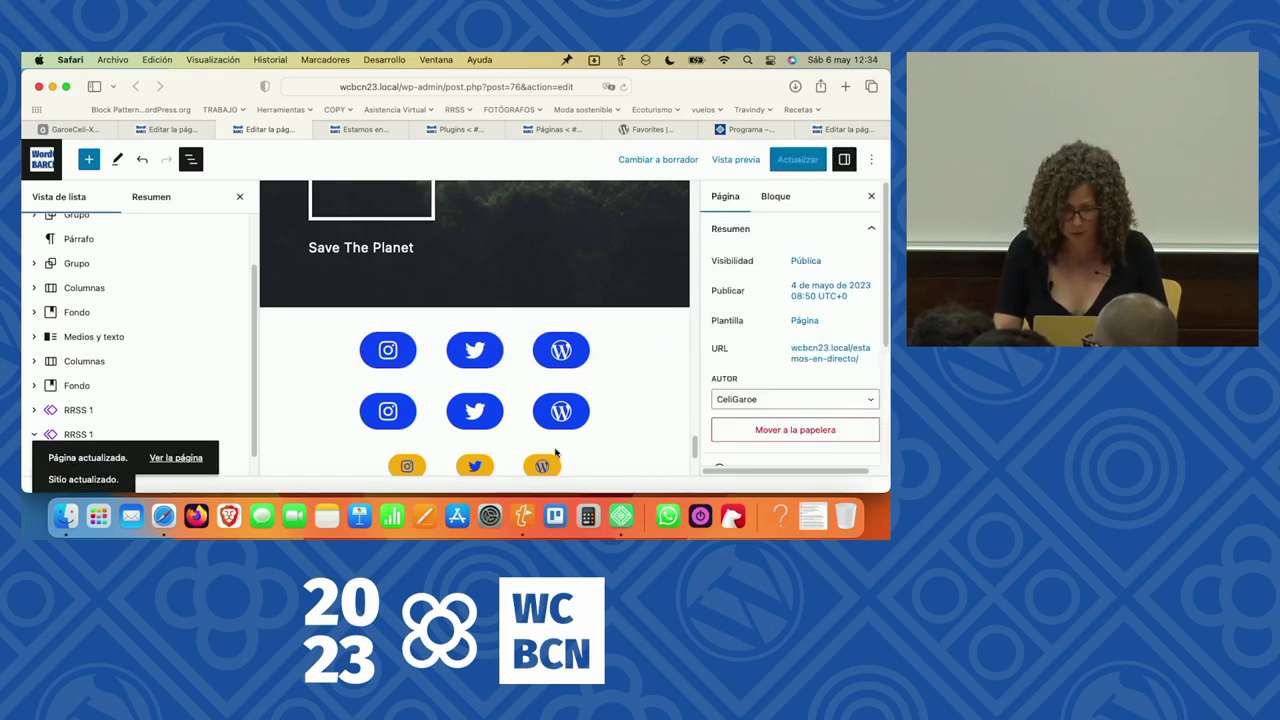
Open the first RRSS 1 block's options and bring up the choices for managing reusable blocks and converting to a normal block.
click(440, 355)
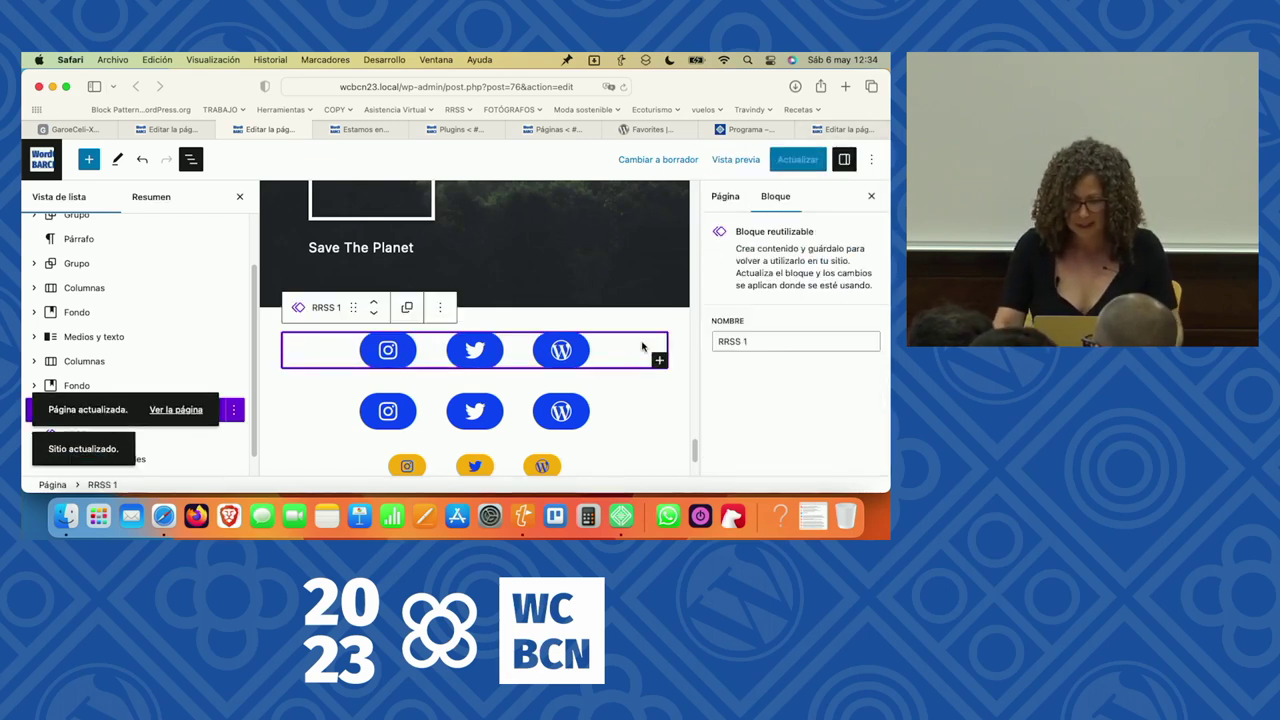
click(441, 310)
drag(593, 390, 600, 460)
scroll(585, 455, down, 1)
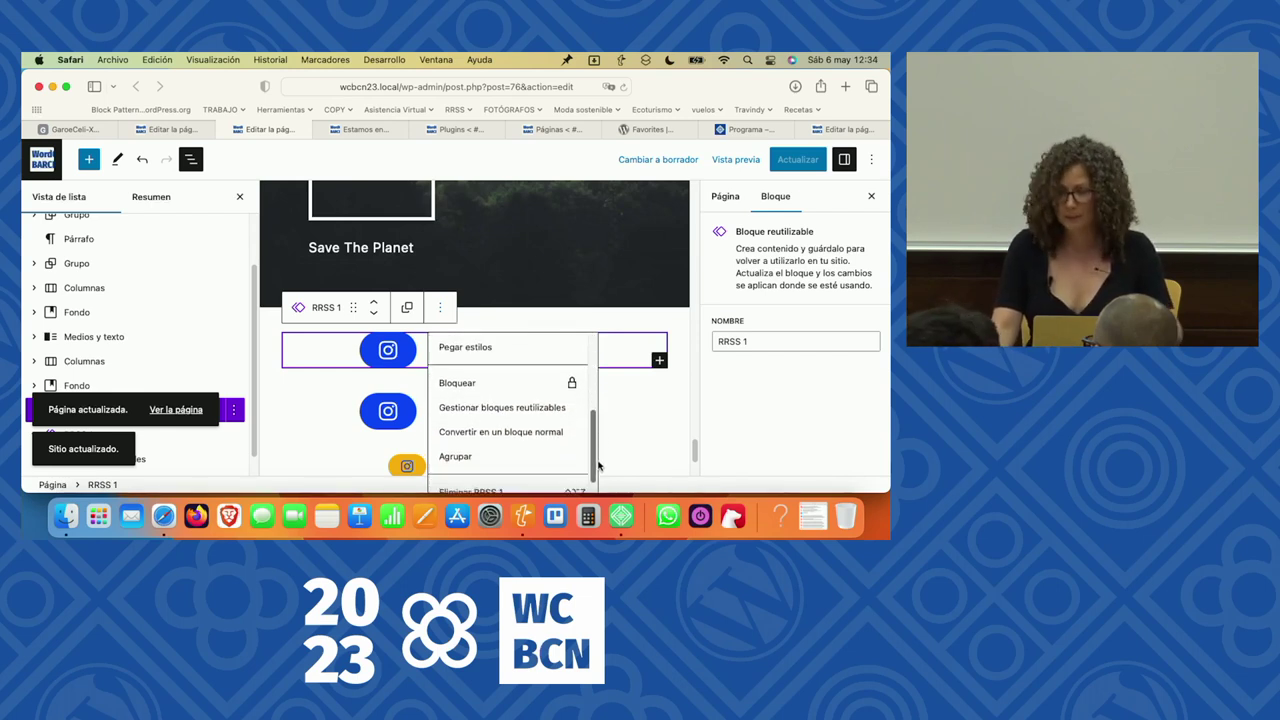